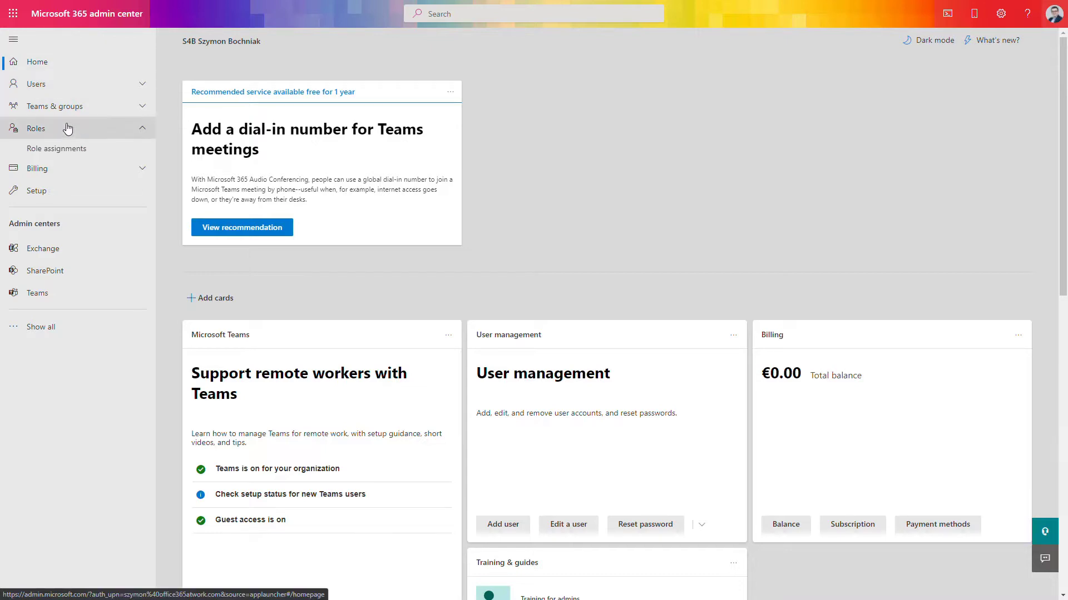
# - Open the role assignments and bring up the admin assignment for the SharePoint Administrator role
pyautogui.click(79, 155)
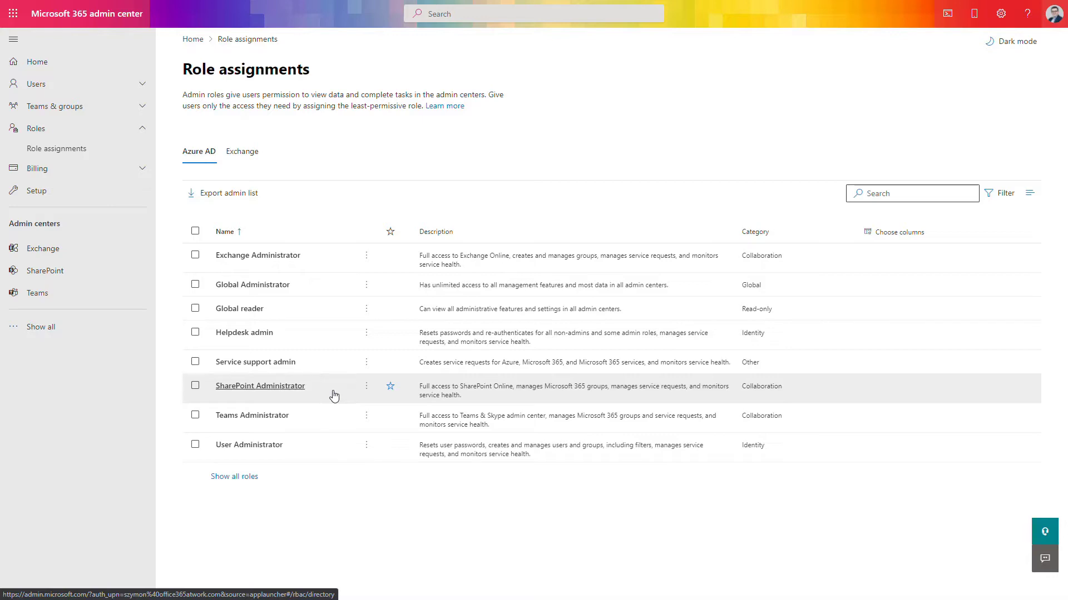
pyautogui.click(367, 386)
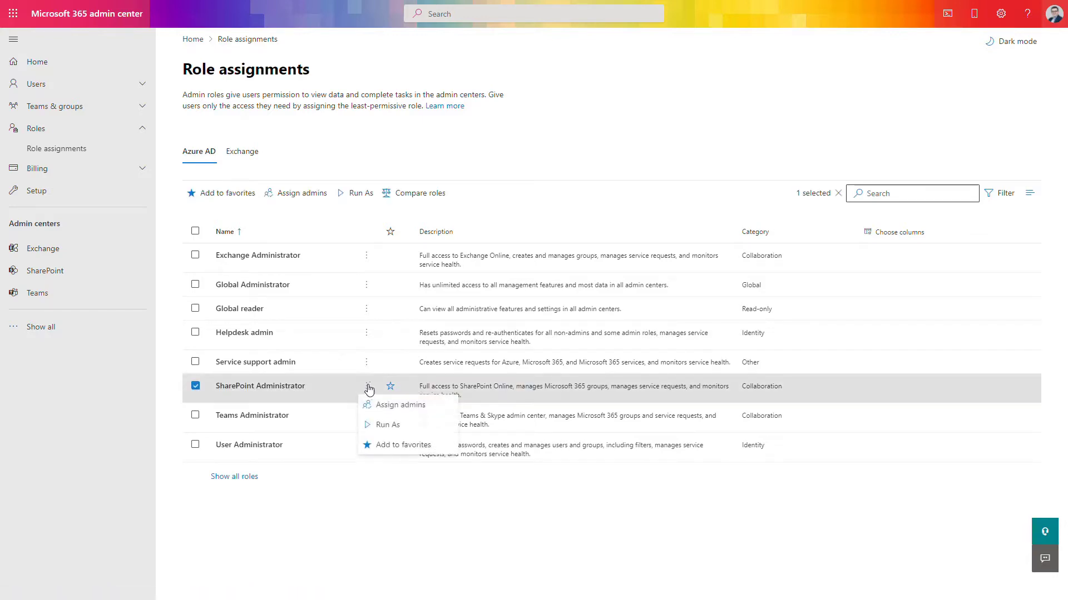
pyautogui.click(397, 406)
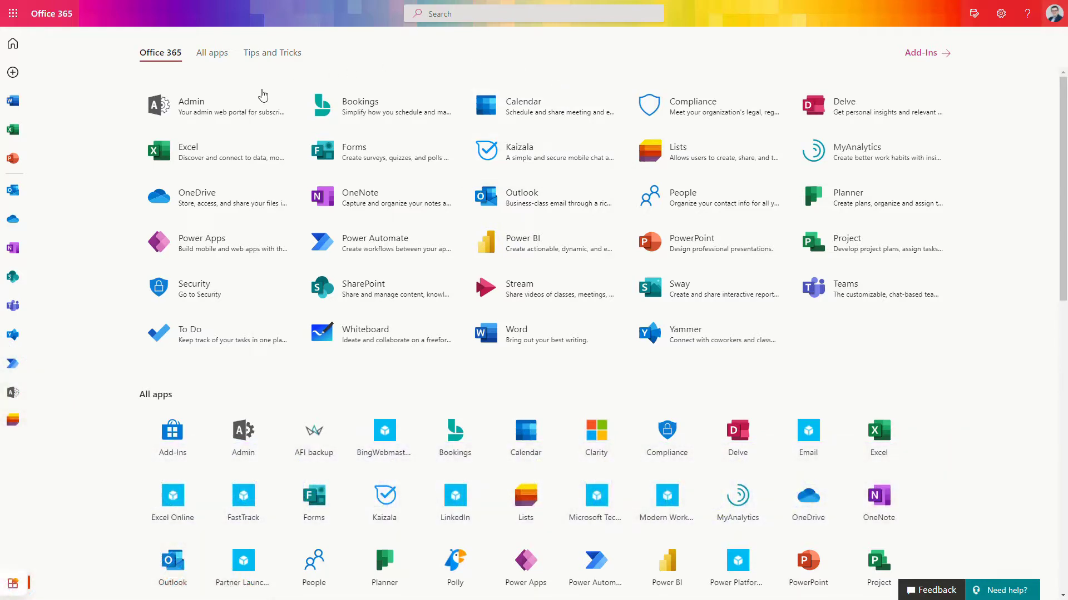
# - Go from the Office 365 apps page to the SharePoint admin center and show the active sites
pyautogui.click(242, 105)
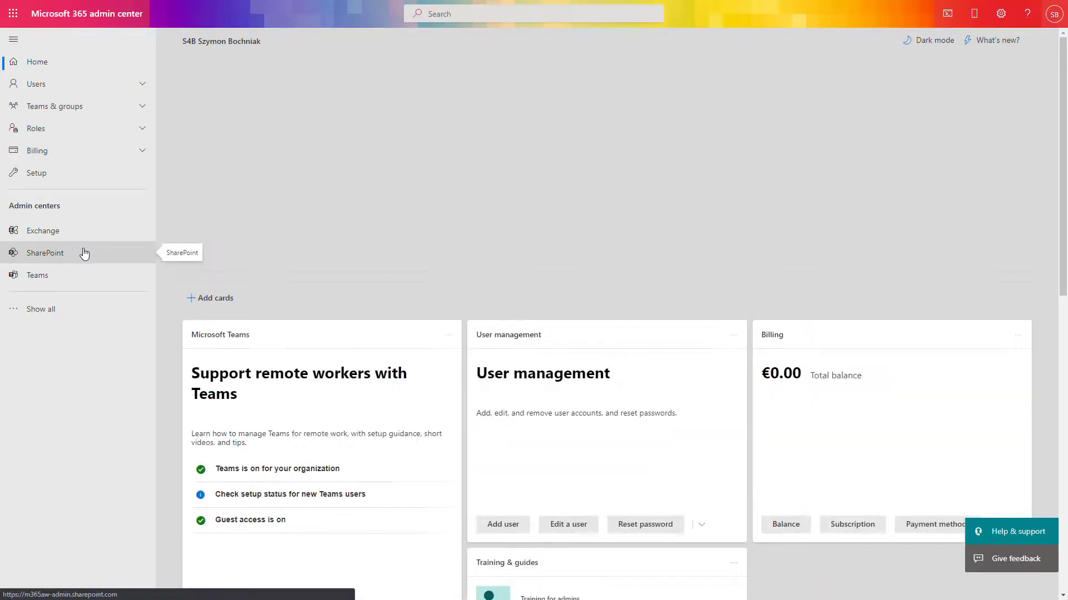
pyautogui.click(84, 254)
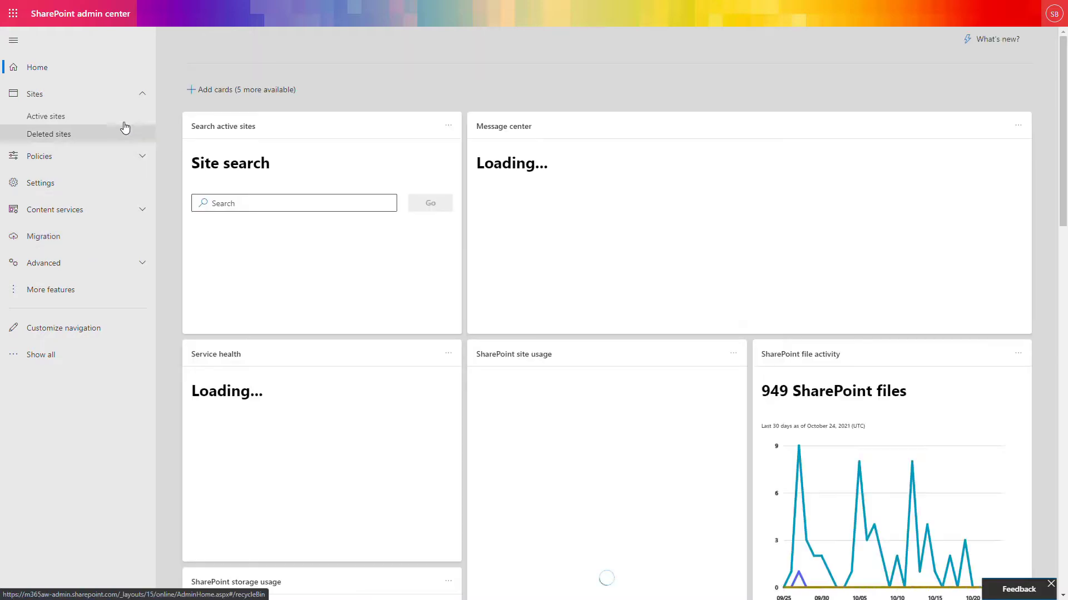
pyautogui.click(125, 123)
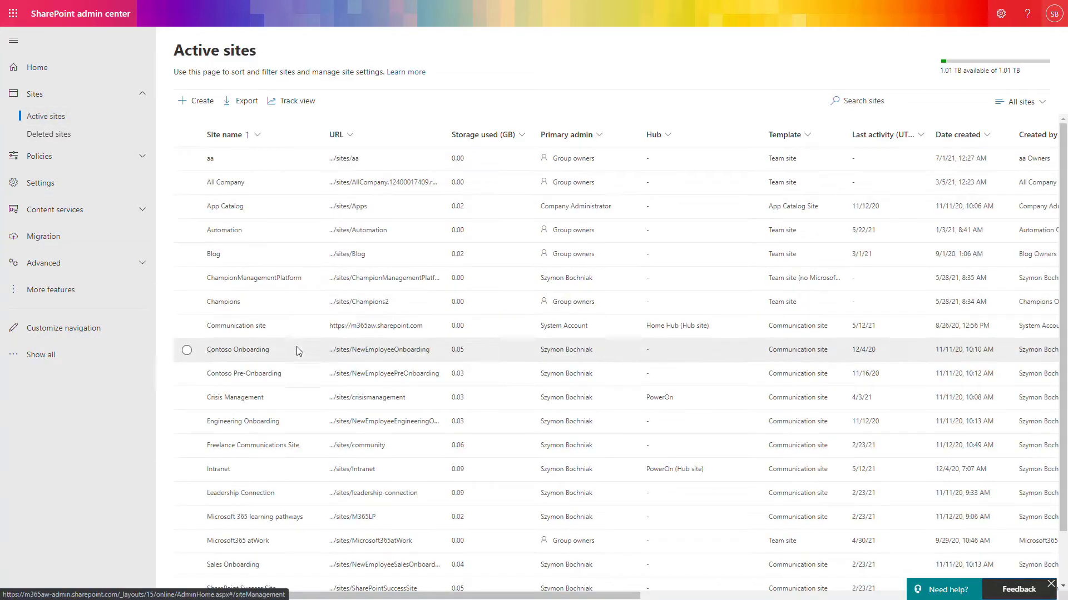
# - Open the Intranet site's permission details and review its site admins and site owners
pyautogui.click(220, 473)
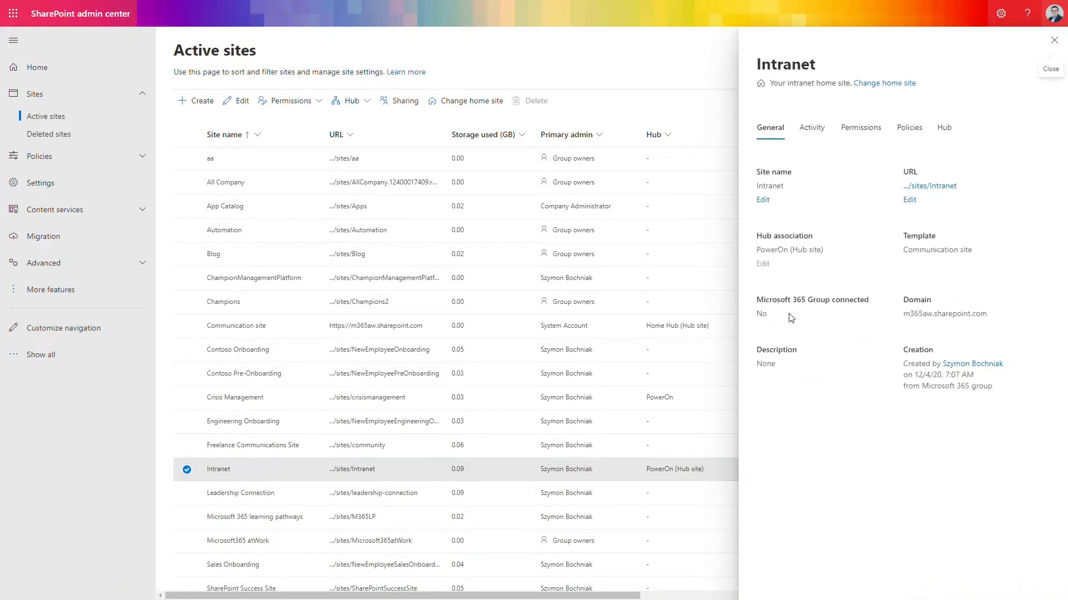
pyautogui.click(874, 135)
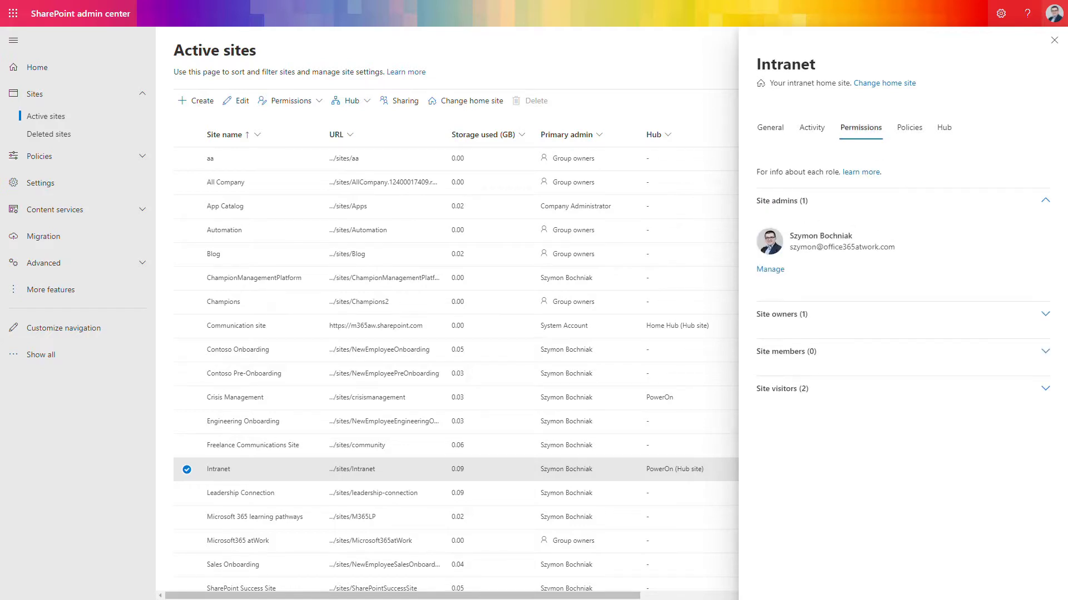
pyautogui.click(1044, 314)
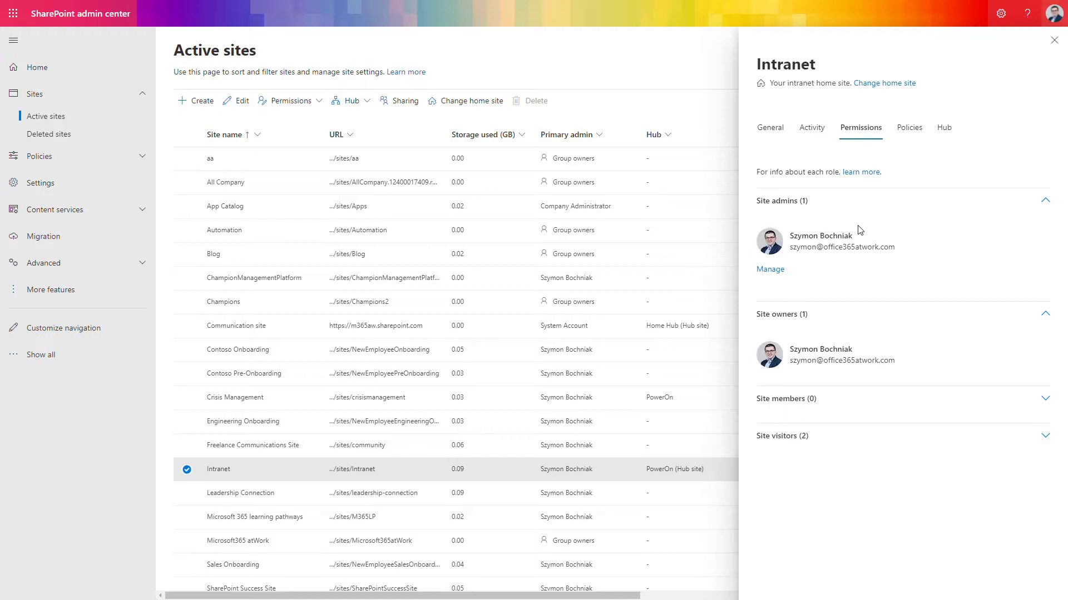
pyautogui.moveTo(812, 259)
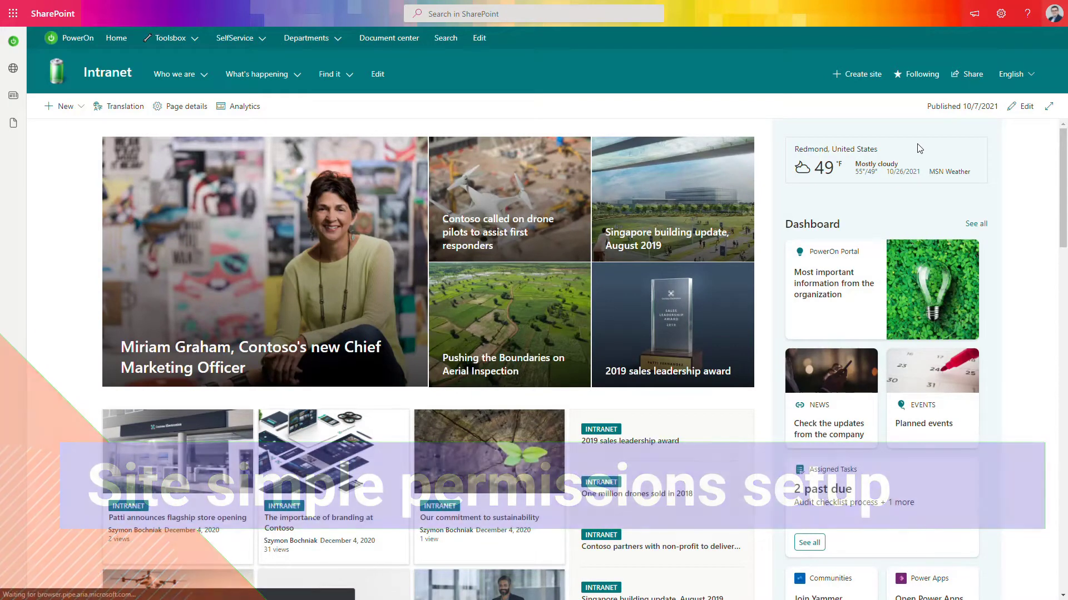
# - On the Intranet site, open the site permissions and review the owners, members and visitors sections with their descriptions, collapsing them again
pyautogui.click(1008, 21)
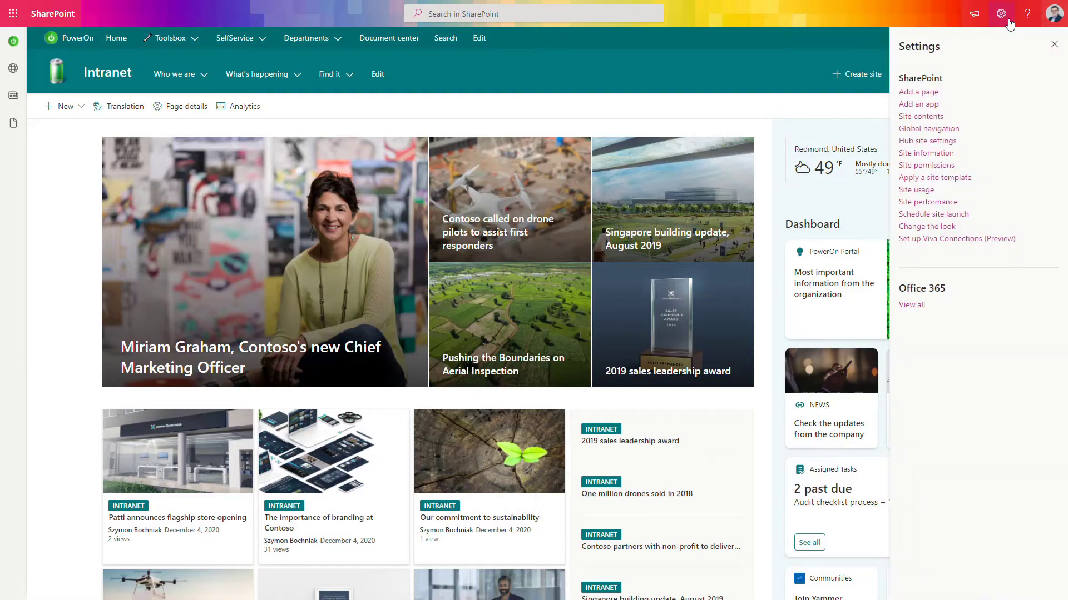
pyautogui.click(941, 170)
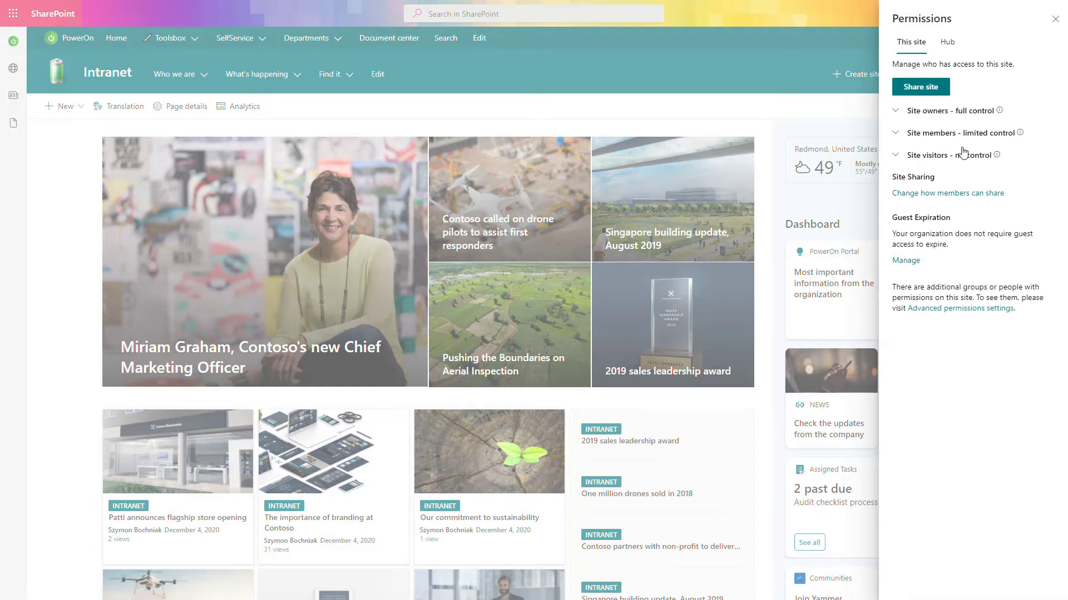
pyautogui.click(897, 112)
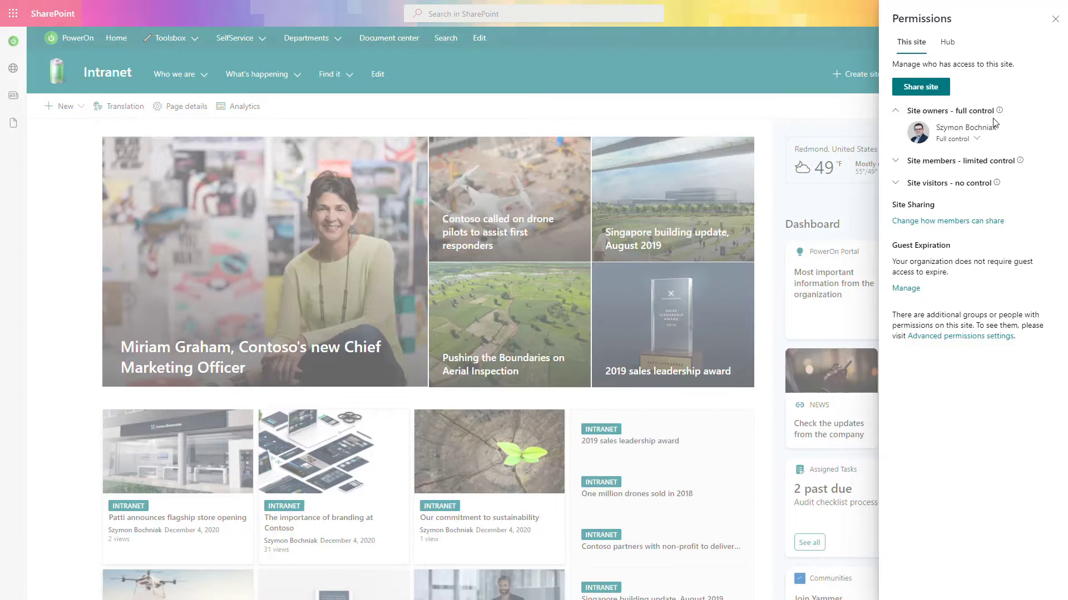
pyautogui.moveTo(1000, 110)
pyautogui.click(894, 161)
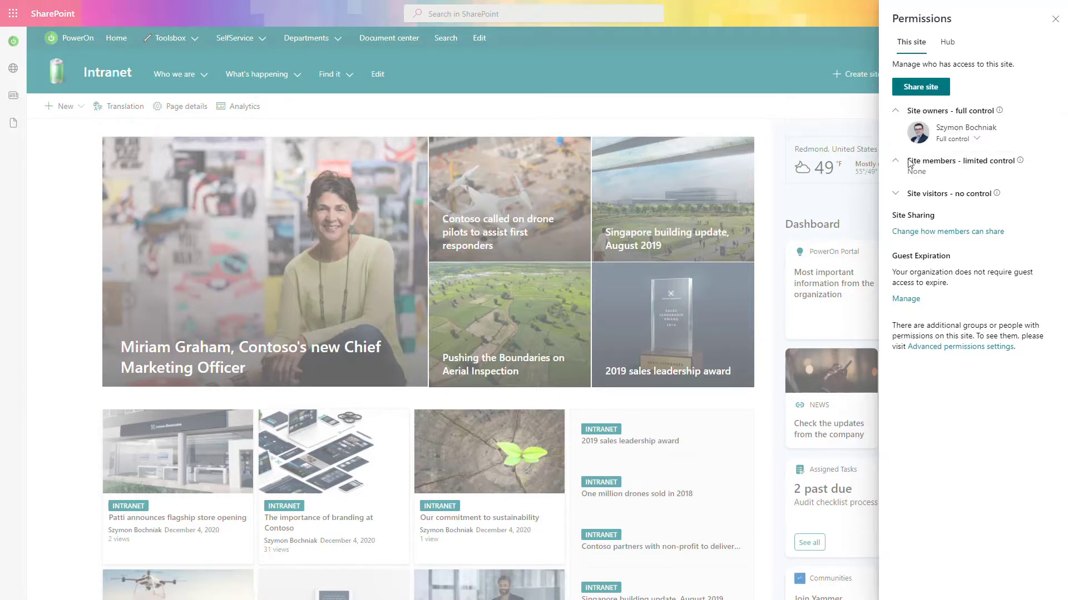
pyautogui.moveTo(1020, 160)
pyautogui.click(896, 195)
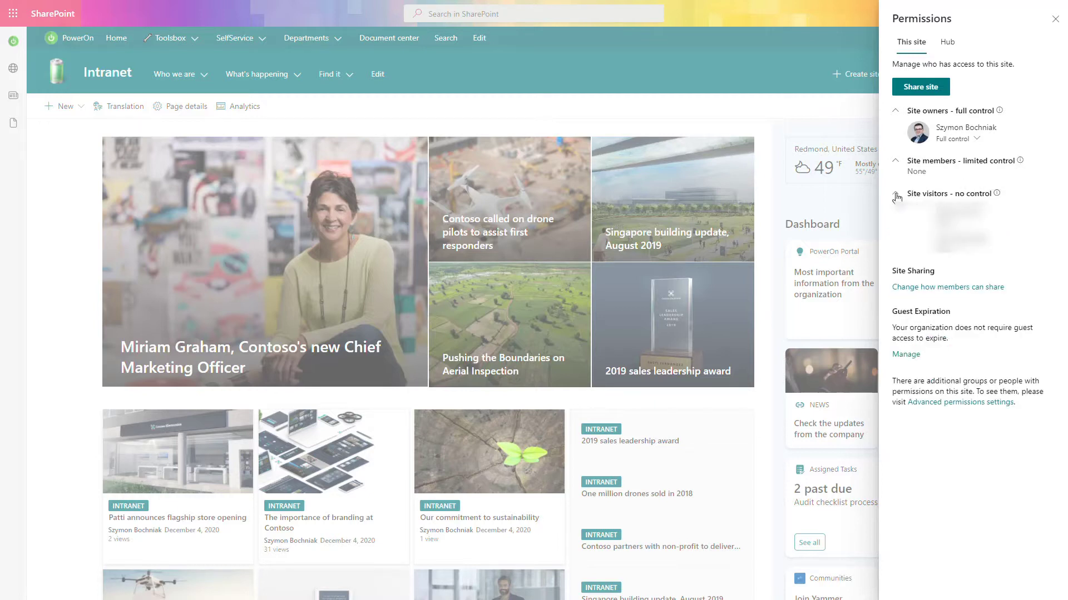
pyautogui.moveTo(997, 195)
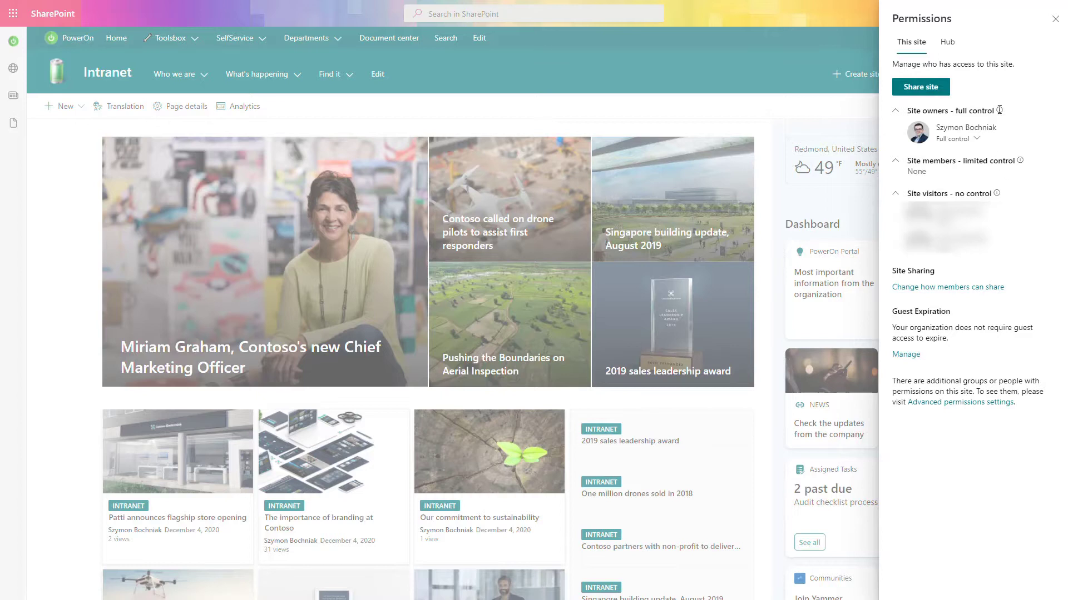
pyautogui.moveTo(999, 110)
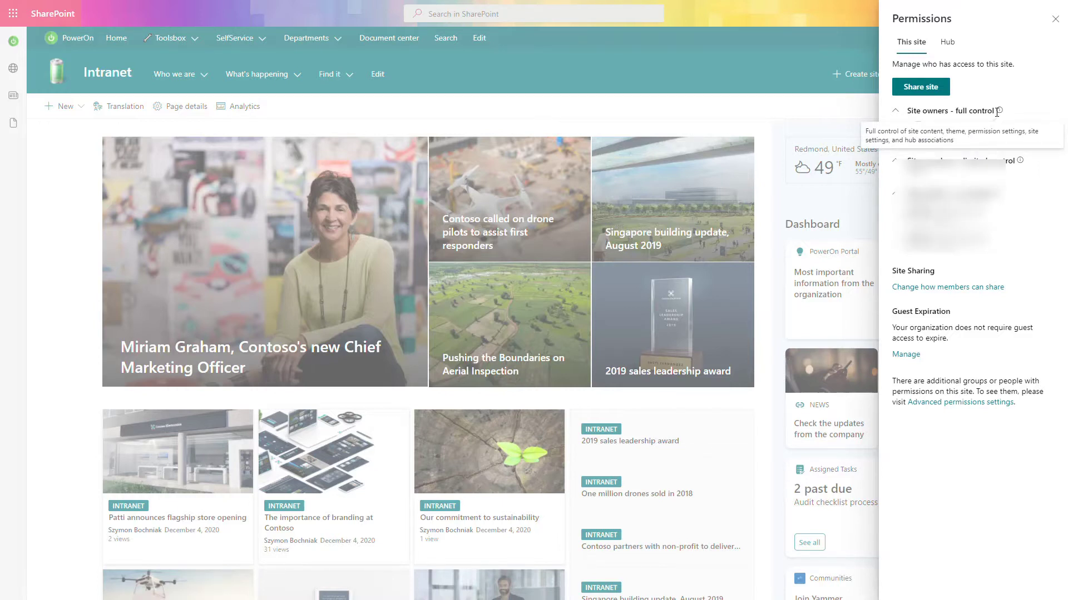
pyautogui.click(895, 110)
pyautogui.click(896, 132)
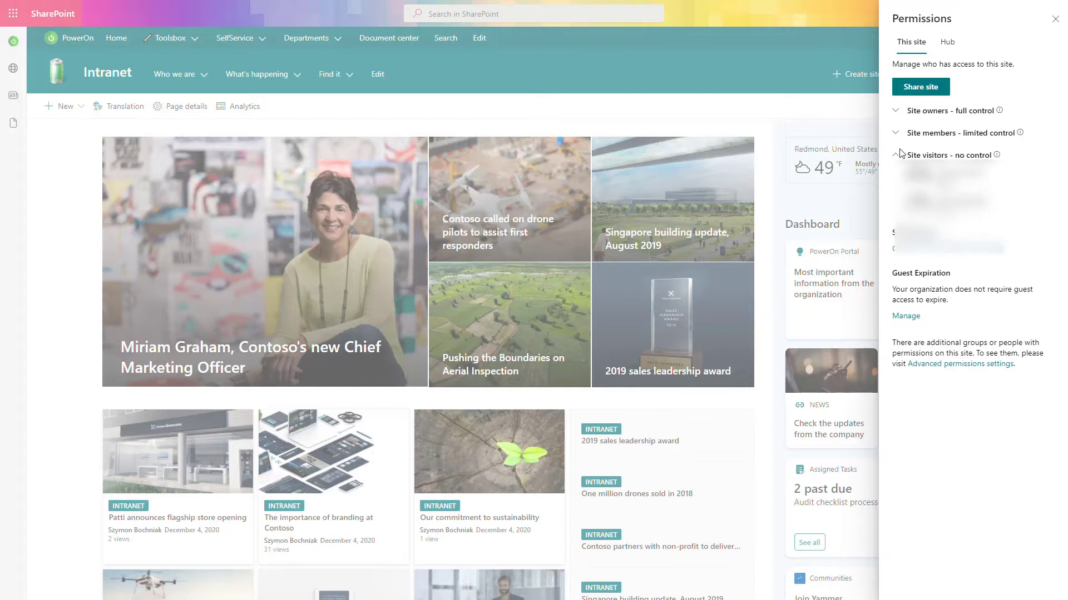
pyautogui.click(895, 155)
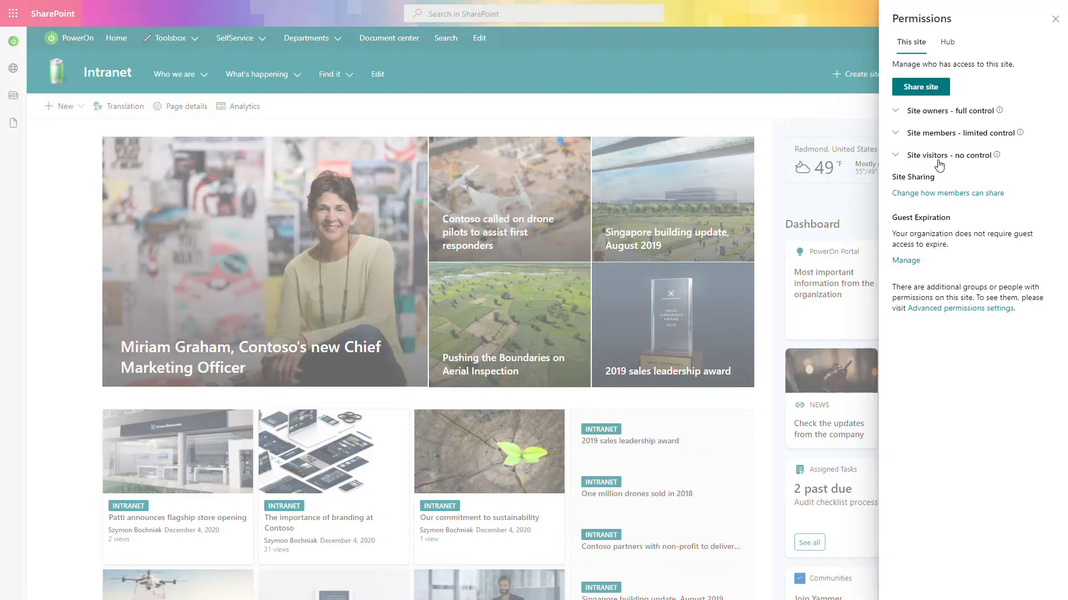
# - Open the site's advanced permissions settings, look at who belongs to the Intranet Owners group and return to the permissions page
pyautogui.click(955, 309)
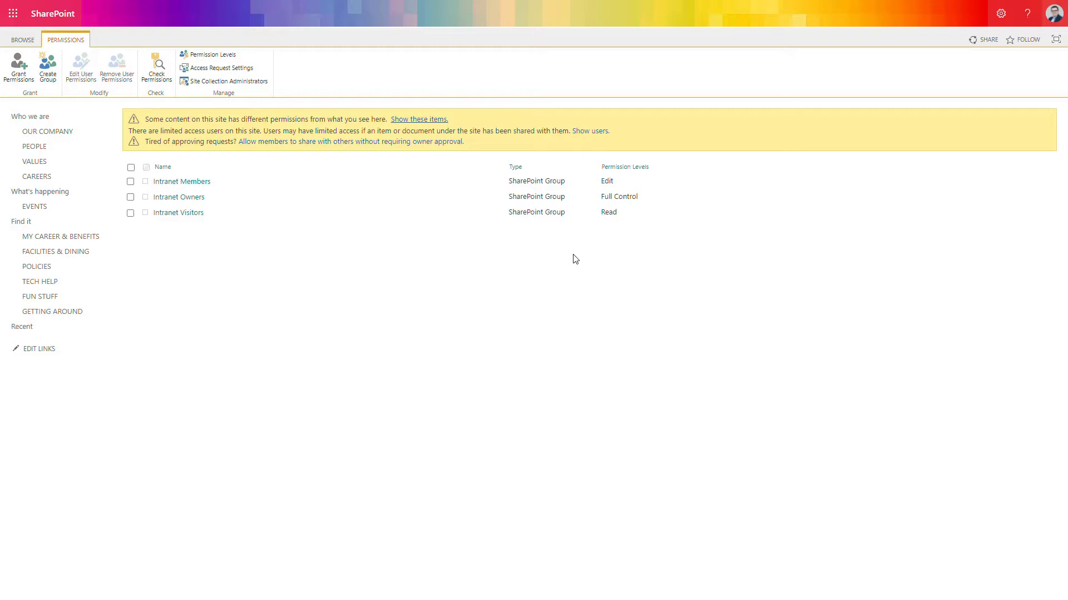
pyautogui.click(196, 201)
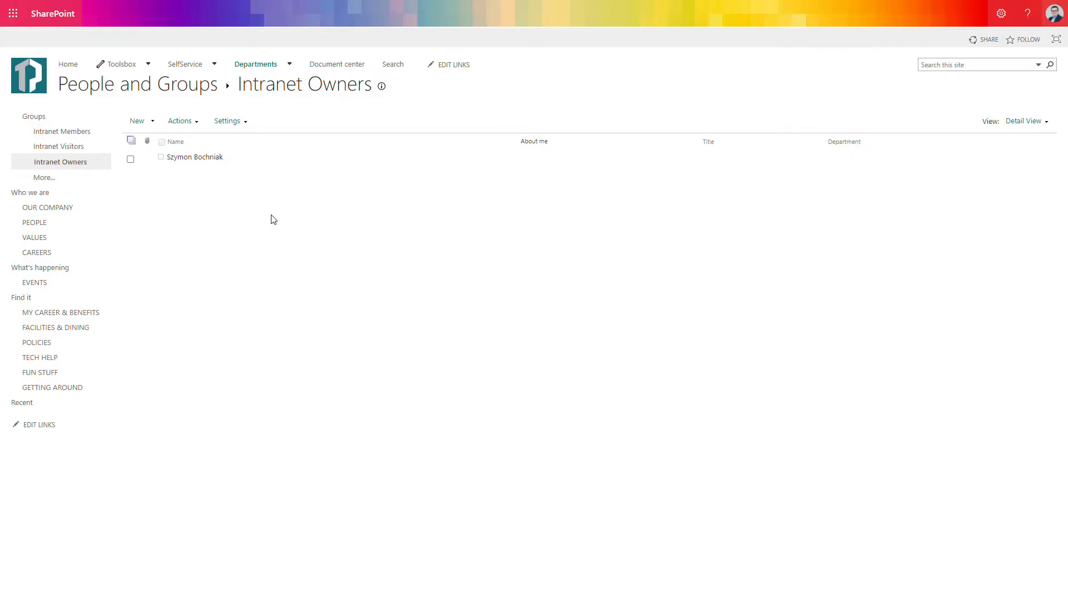
pyautogui.hotkey('alt', 'Left')
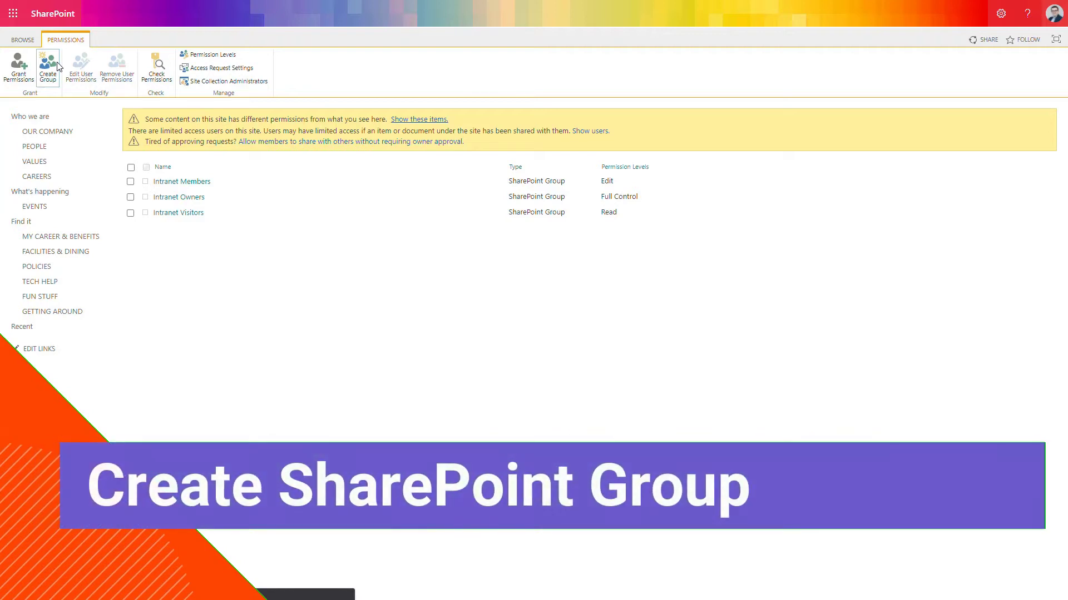
# - Open the form for creating a SharePoint group and review its settings and selectable permission levels
pyautogui.click(58, 65)
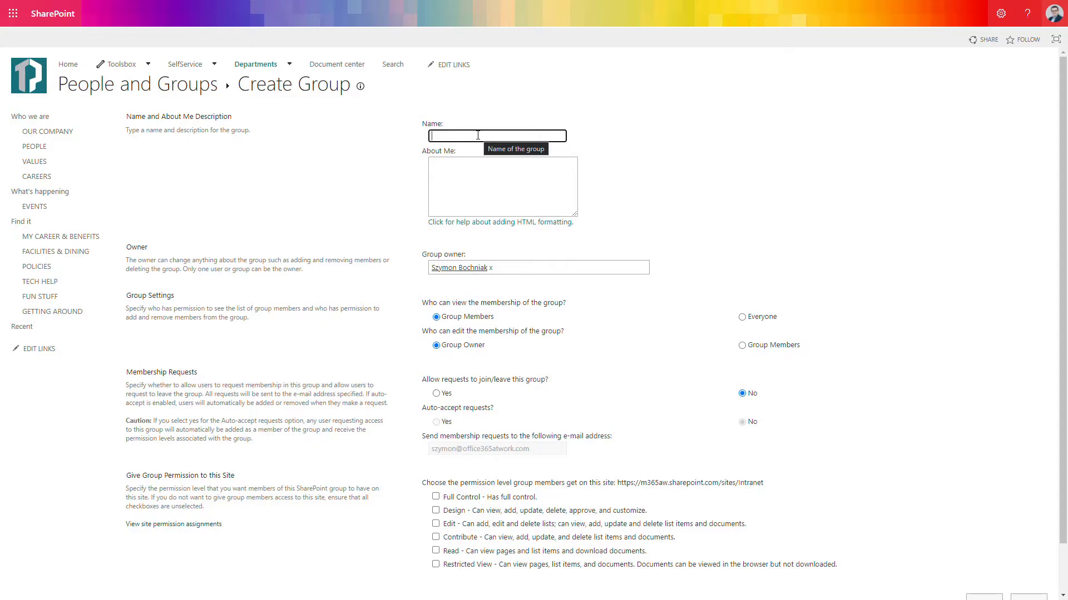
pyautogui.scroll(-1, 477, 136)
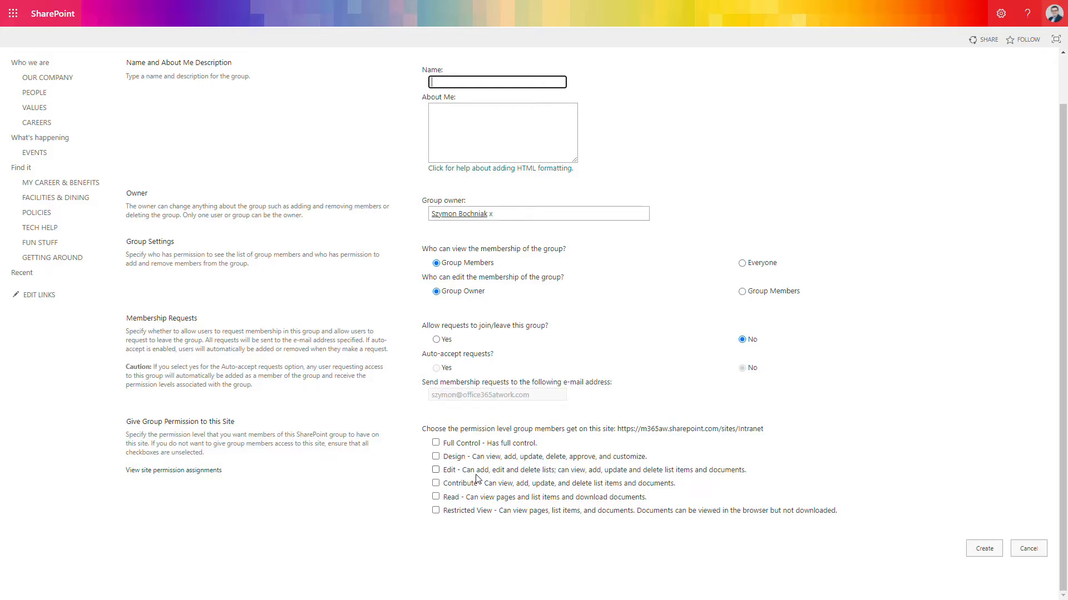
pyautogui.scroll(1, 476, 479)
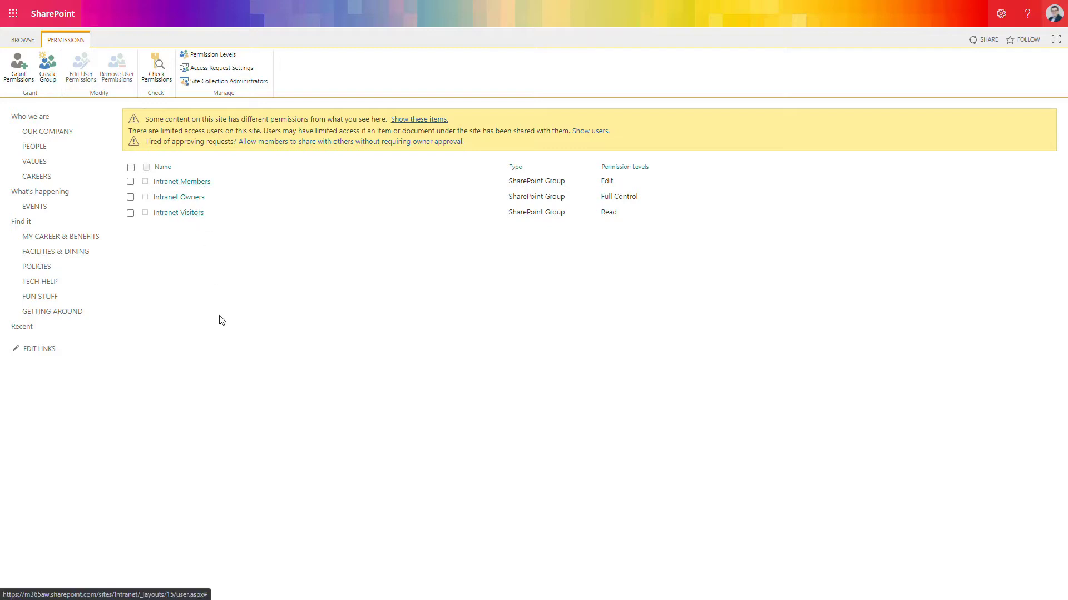
# - Highlight in turn the permission levels of the Intranet Members, Intranet Owners and Intranet Visitors groups
pyautogui.doubleClick(606, 181)
pyautogui.moveTo(604, 197); pyautogui.dragTo(648, 206)
pyautogui.doubleClick(602, 214)
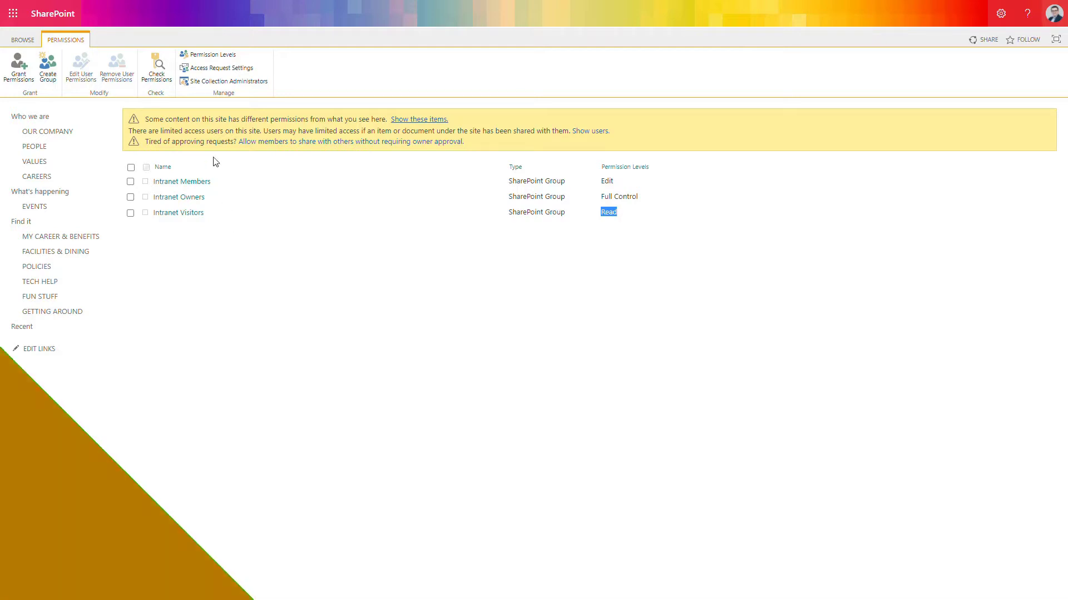
# - From the site's permission levels, review the list, site and personal permissions available for a new level, and cancel without creating it
pyautogui.click(210, 56)
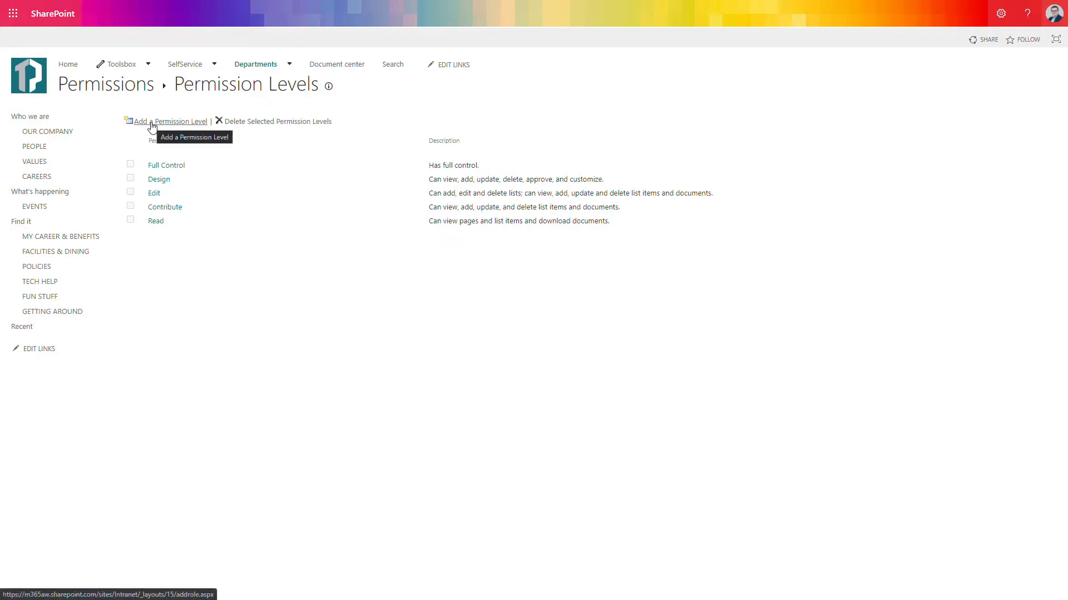
pyautogui.click(151, 127)
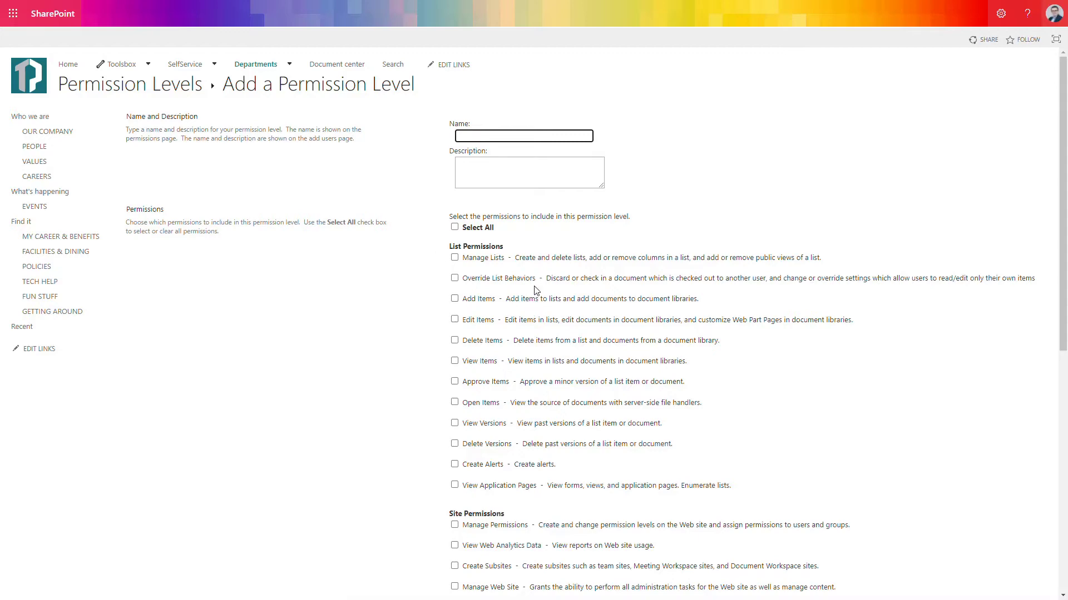
pyautogui.scroll(-6, 535, 290)
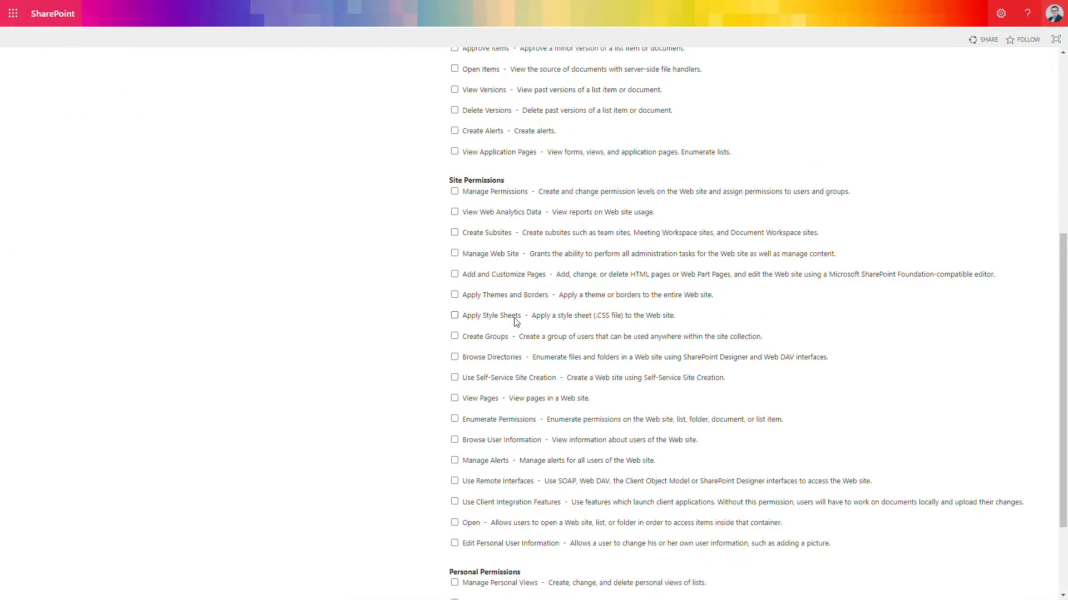
pyautogui.scroll(-2, 516, 323)
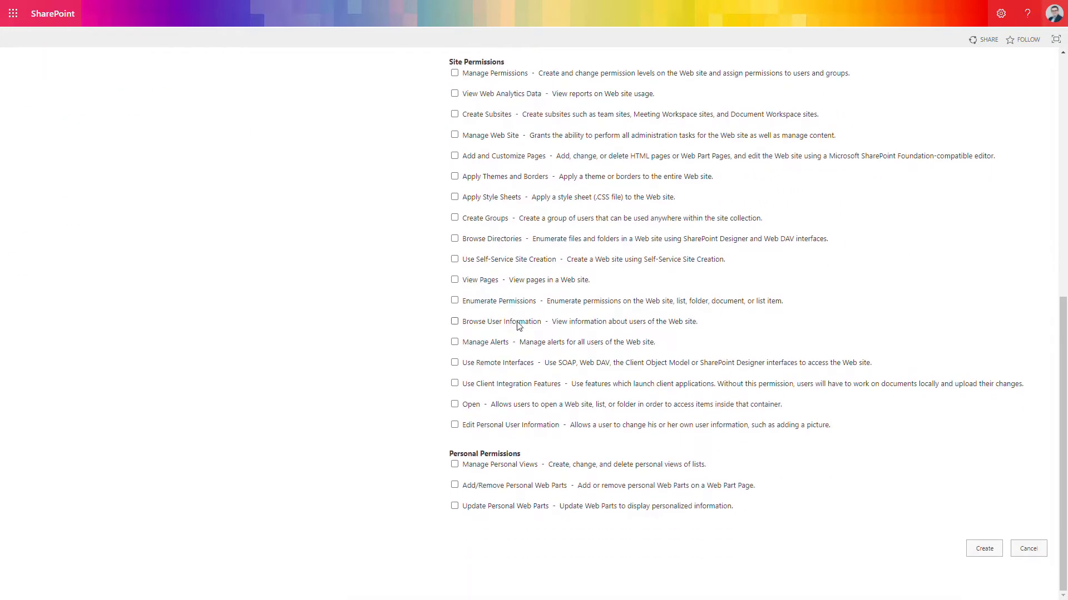
pyautogui.click(1028, 549)
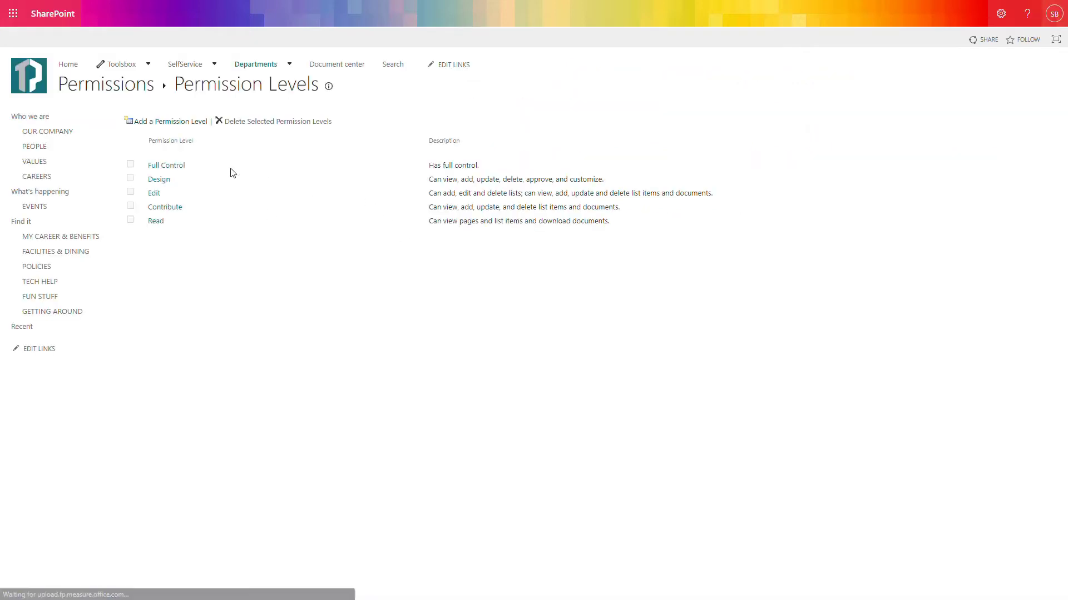
# - Review the permissions included in the Contribute level and leave it without saving changes
pyautogui.click(171, 209)
pyautogui.scroll(-8, 285, 262)
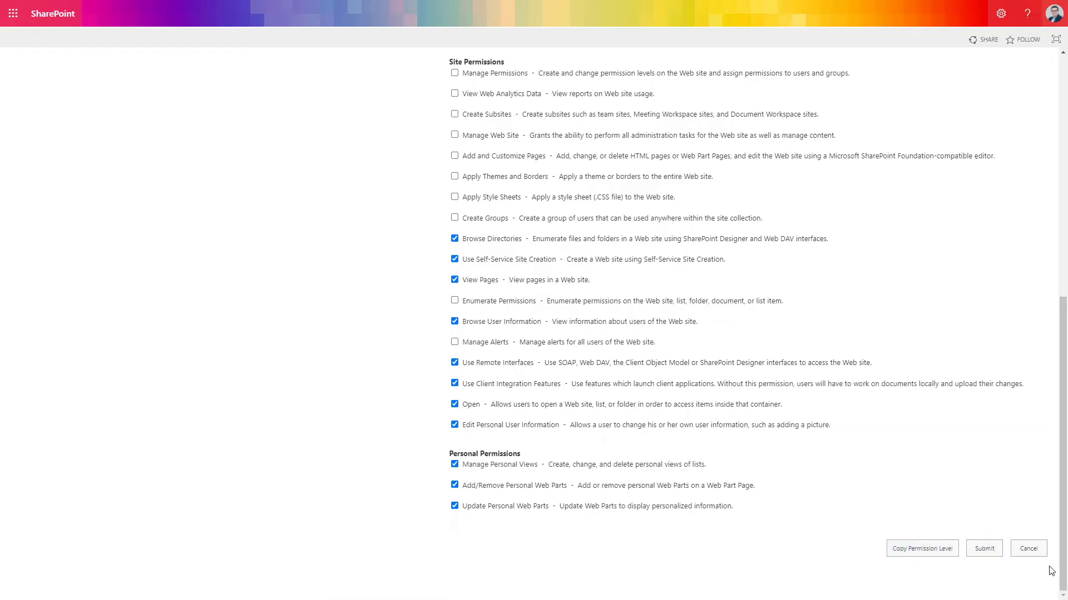
pyautogui.click(1028, 549)
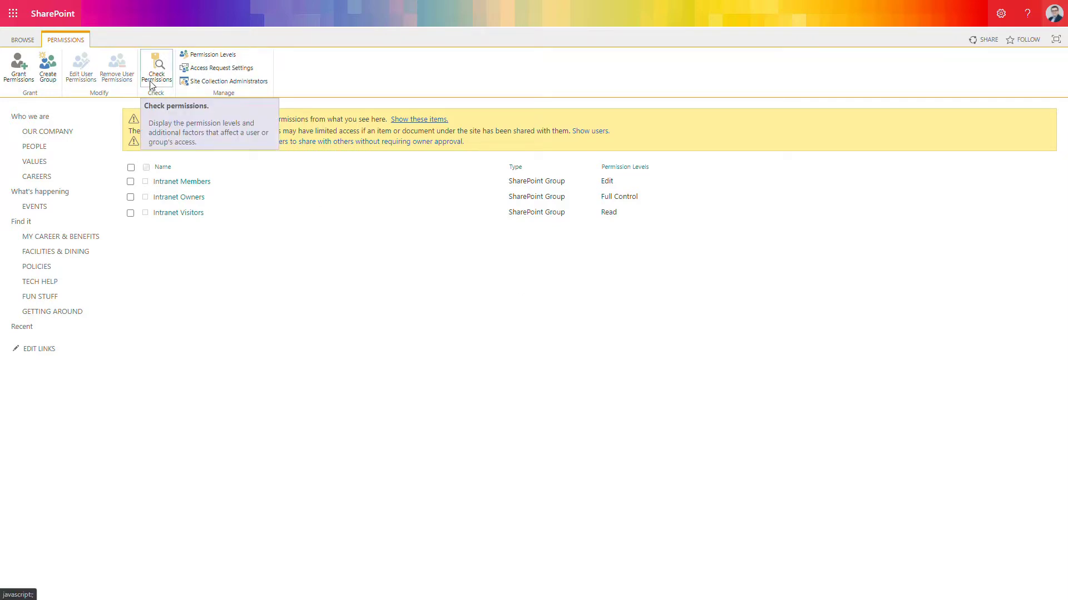
# - View the site collection administrators of the Intranet site and close the dialog without changes
pyautogui.click(202, 84)
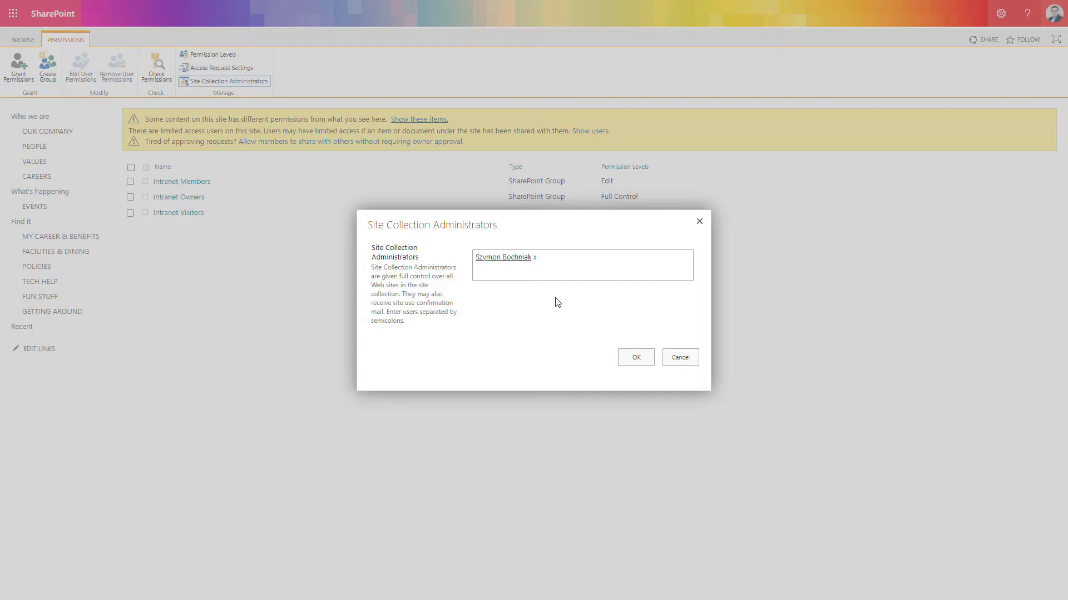
pyautogui.click(675, 361)
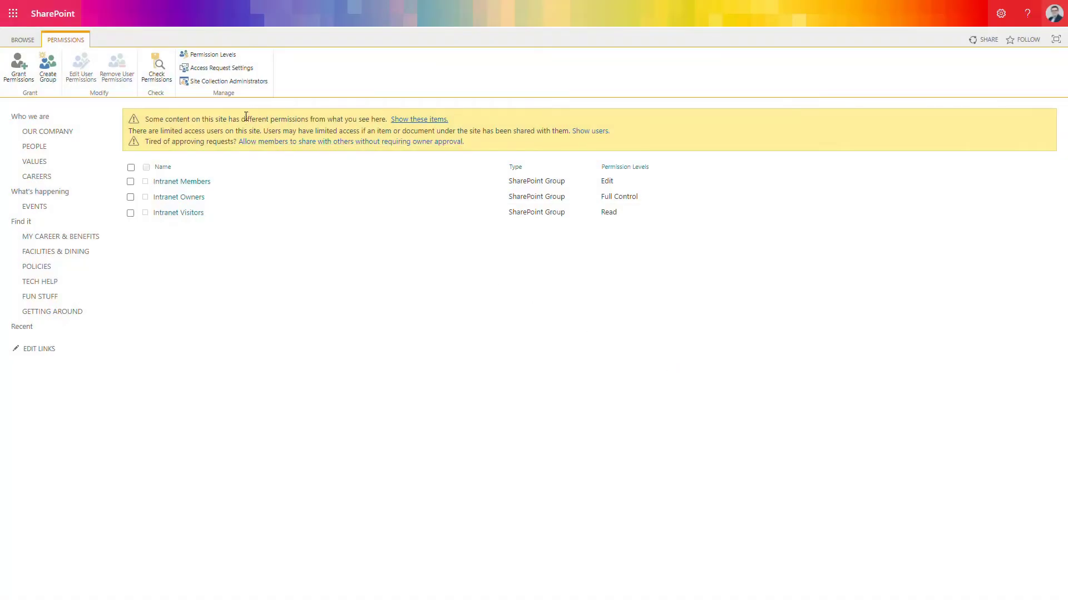
# - Check one user's permissions on the Intranet site by entering their name, and close the check
pyautogui.click(159, 76)
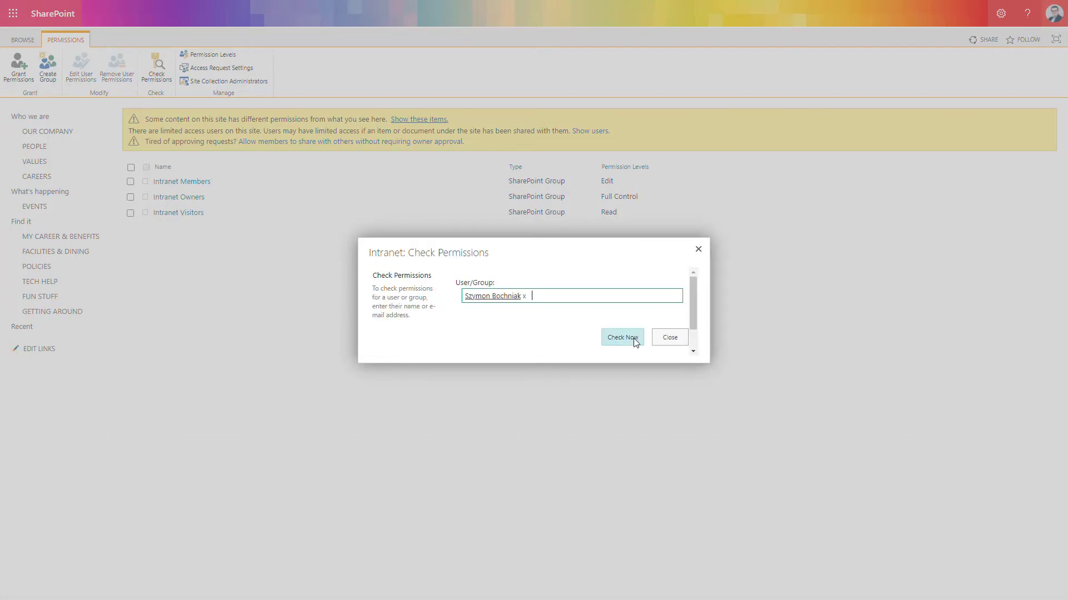
pyautogui.click(634, 339)
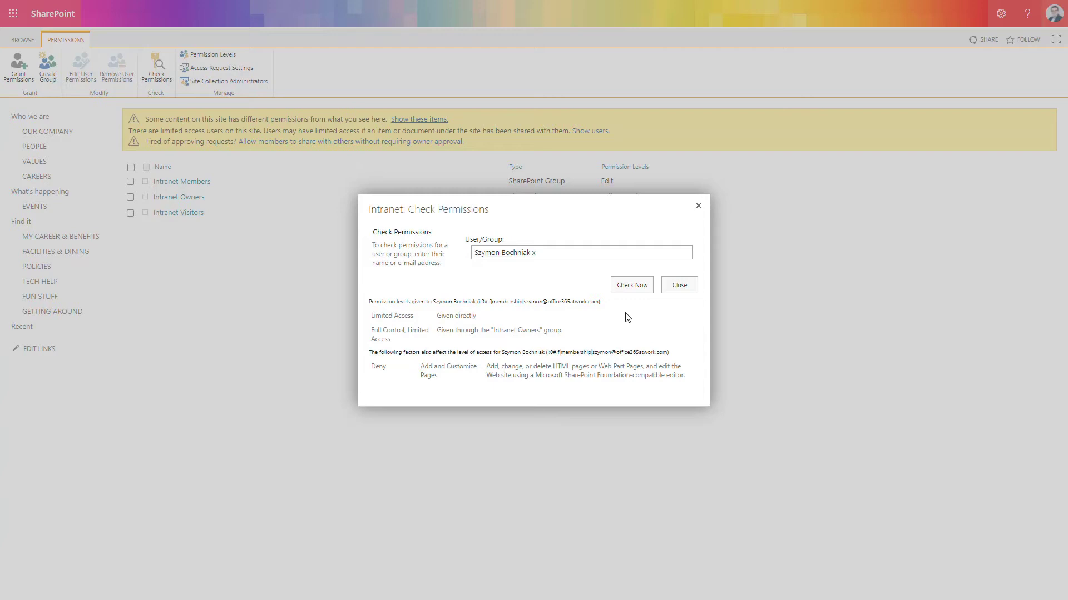
pyautogui.click(679, 285)
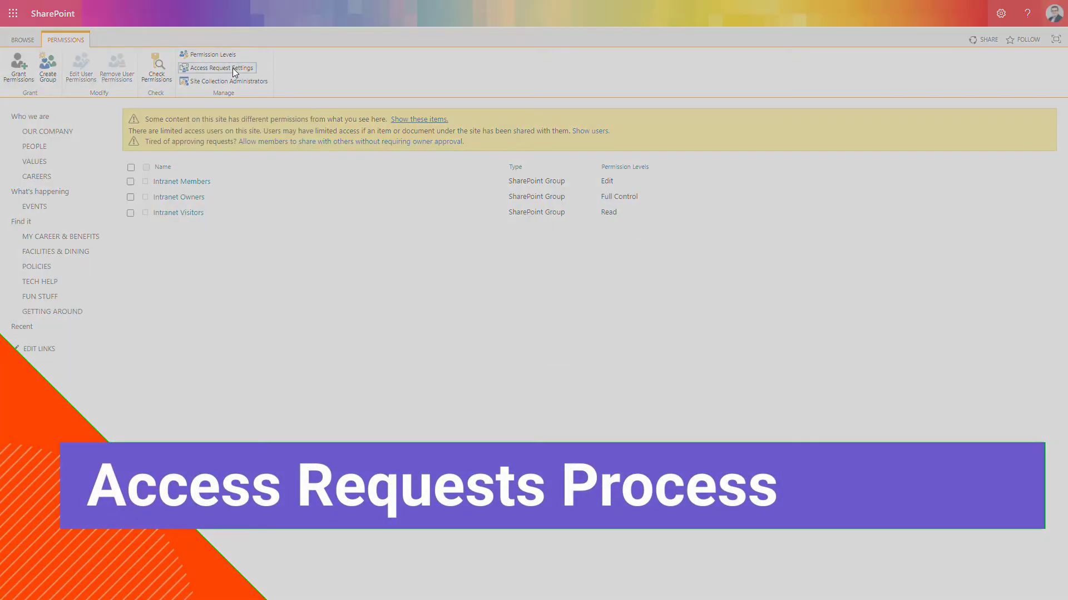
# - Review the Intranet site's access request settings and cancel without changes
pyautogui.click(234, 72)
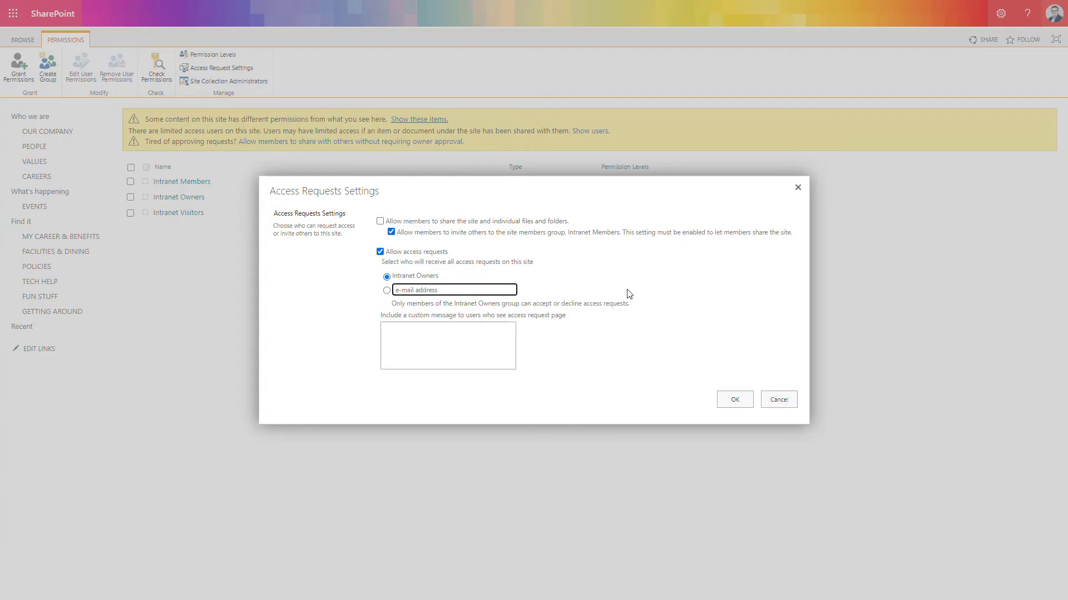
pyautogui.click(783, 402)
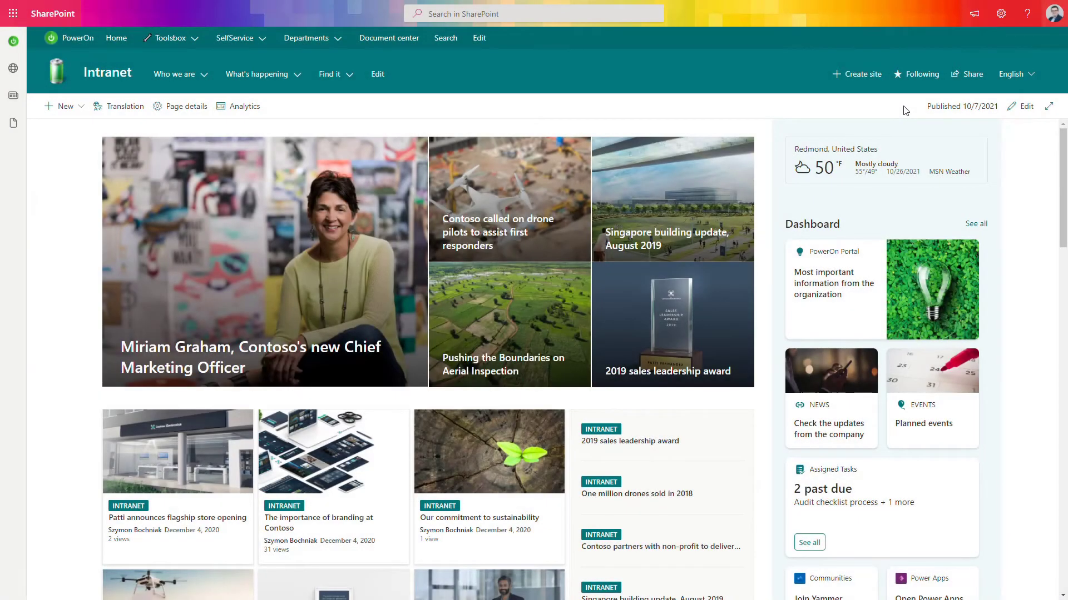
# - From the Intranet site contents, open the Site Pages library's permissions and stop inheriting permissions from the parent site
pyautogui.click(1002, 14)
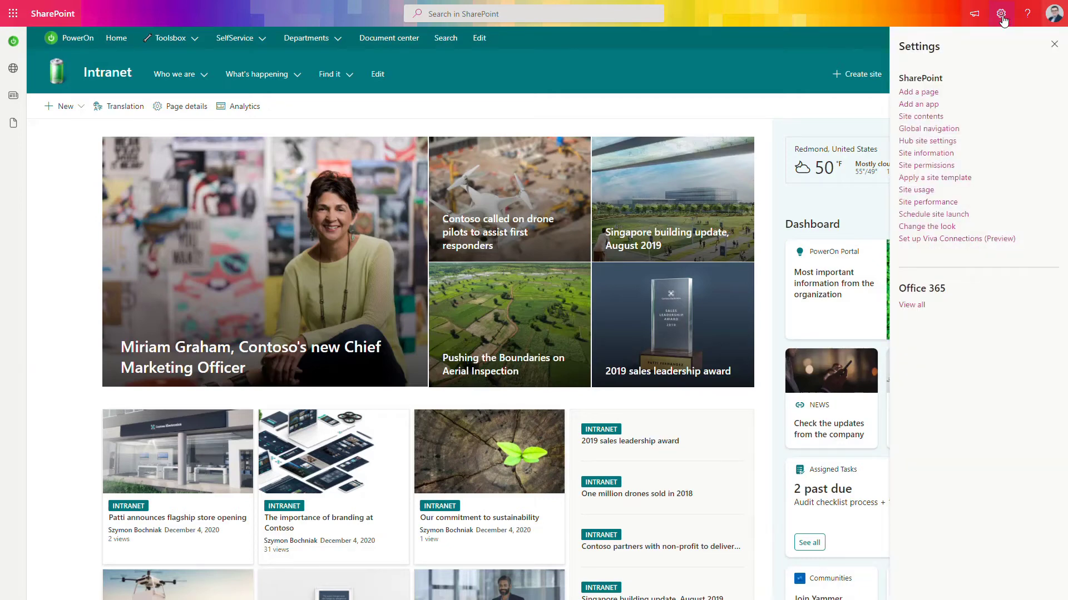
pyautogui.click(937, 119)
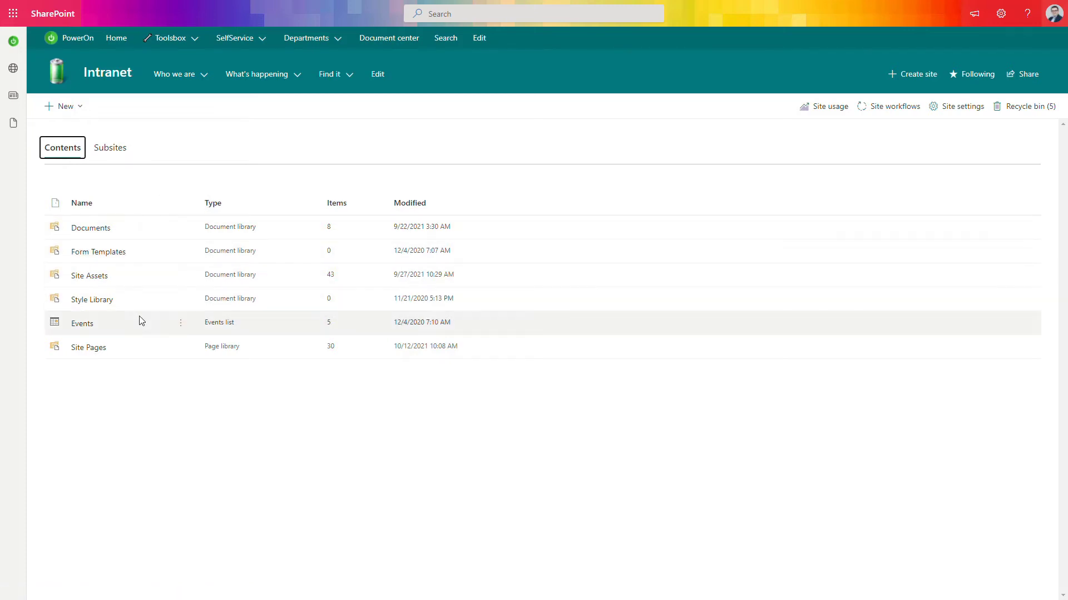
pyautogui.click(182, 348)
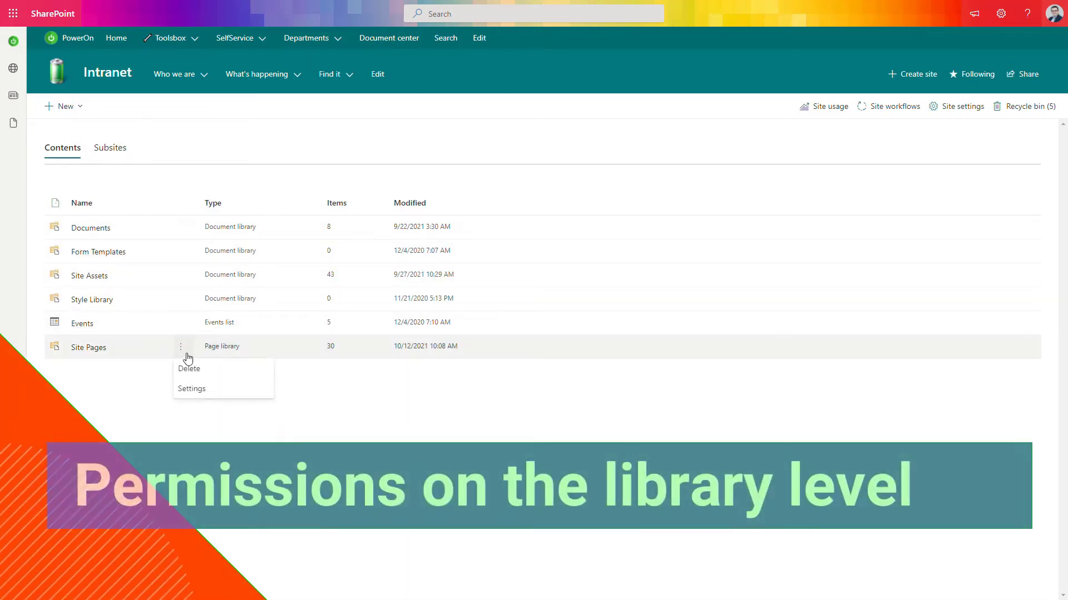
pyautogui.click(209, 393)
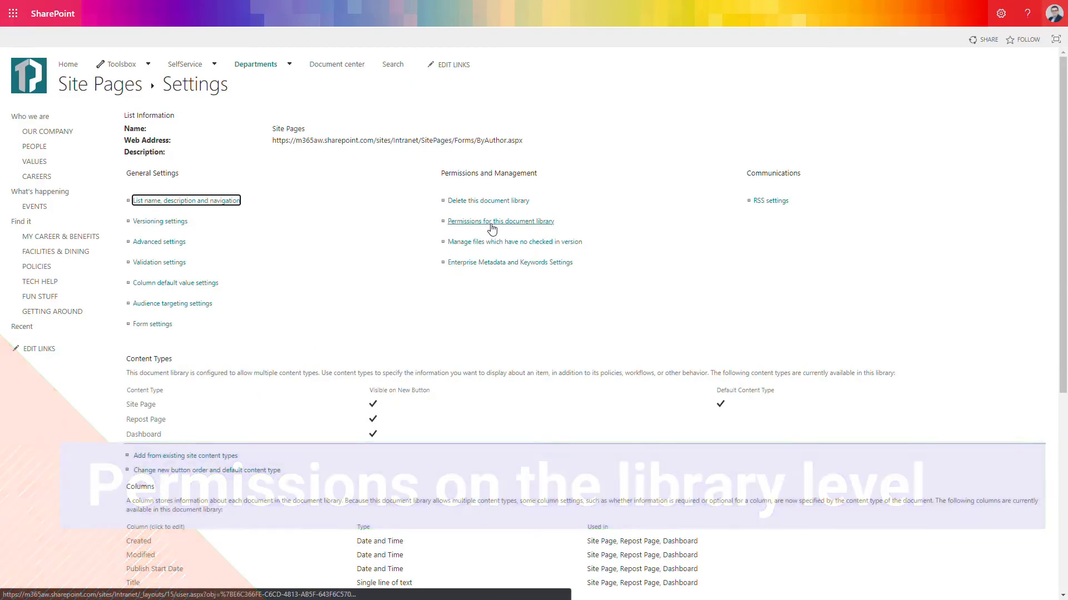
pyautogui.click(492, 222)
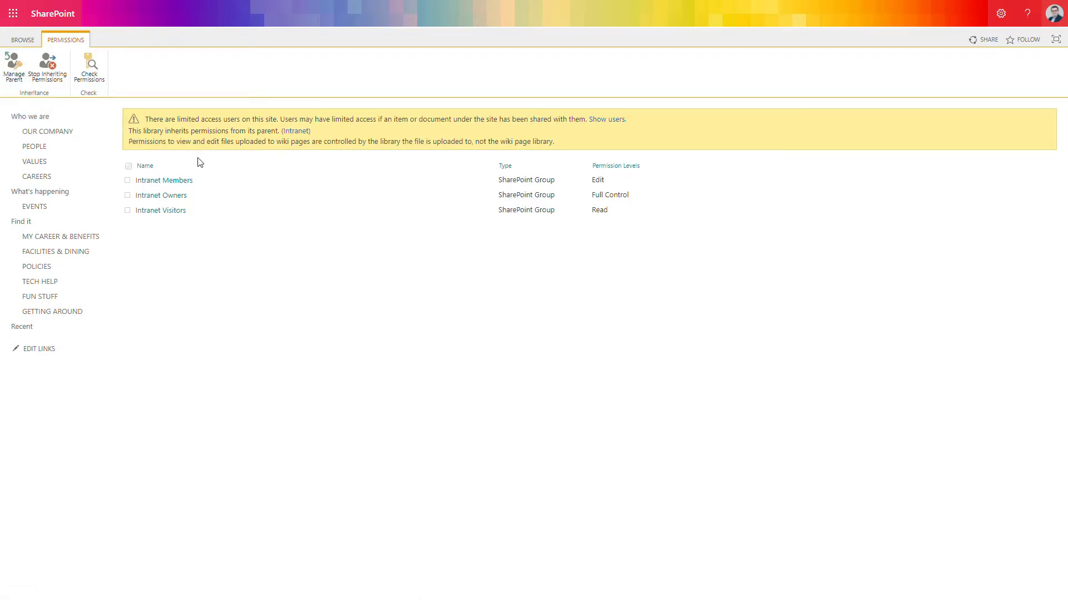
pyautogui.click(49, 83)
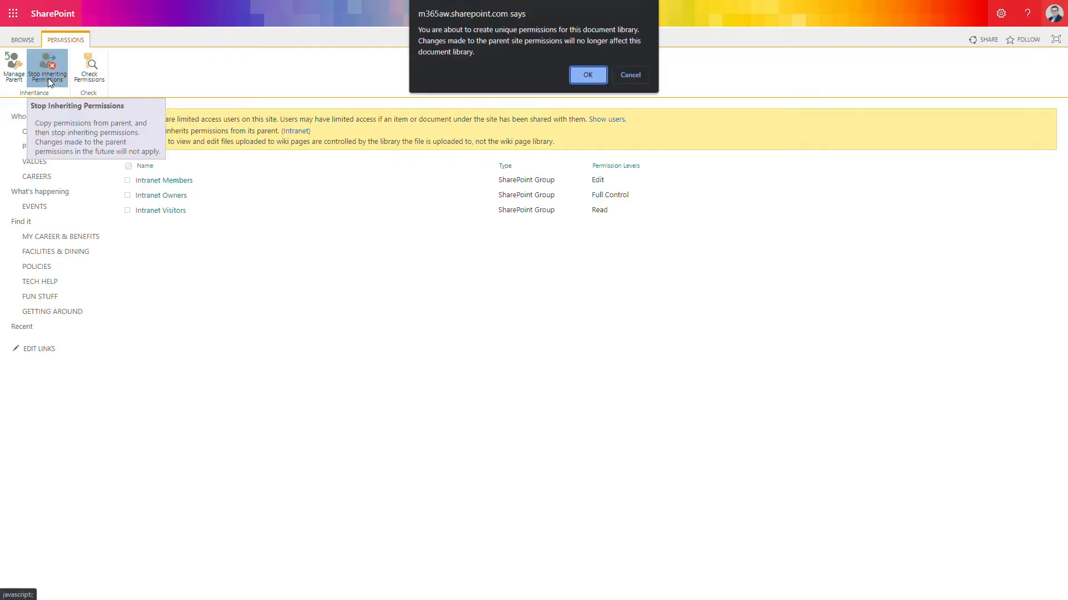
pyautogui.click(587, 75)
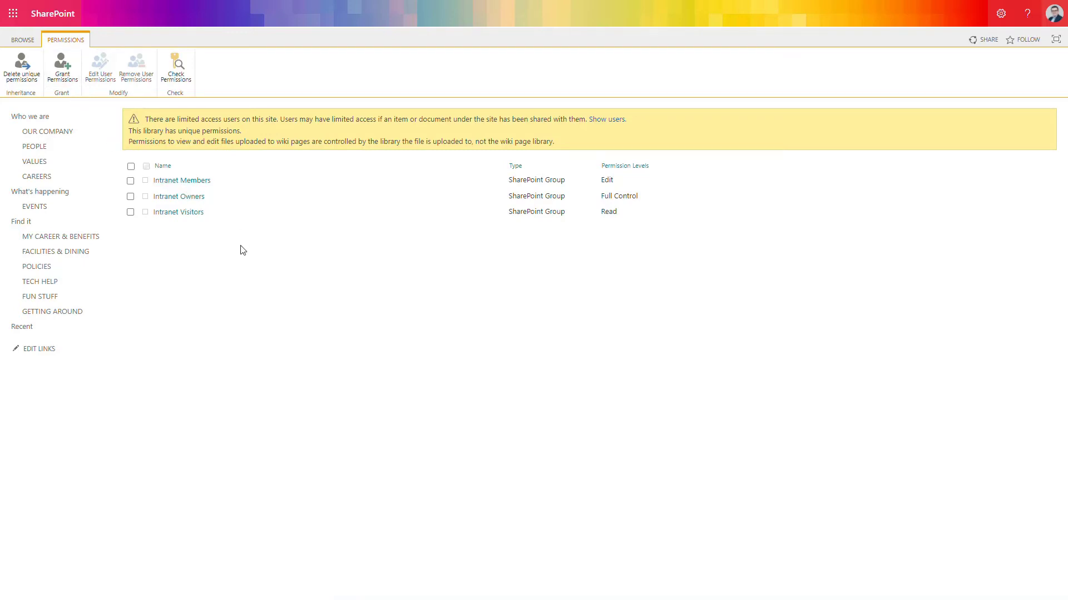
# - View the form for granting people access to the Site Pages library and cancel without inviting anyone
pyautogui.click(65, 77)
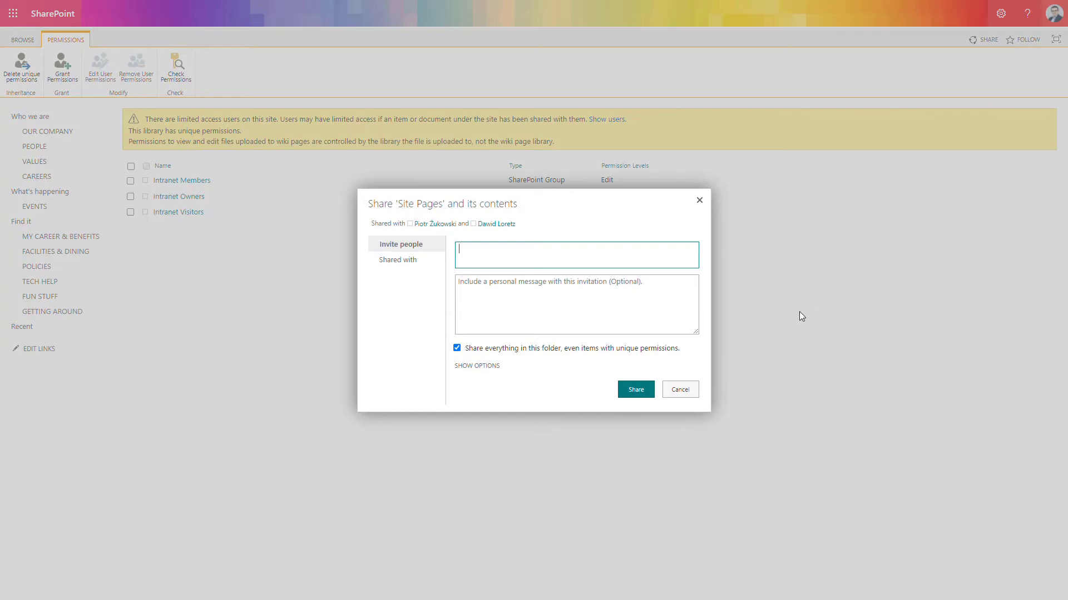
pyautogui.click(680, 395)
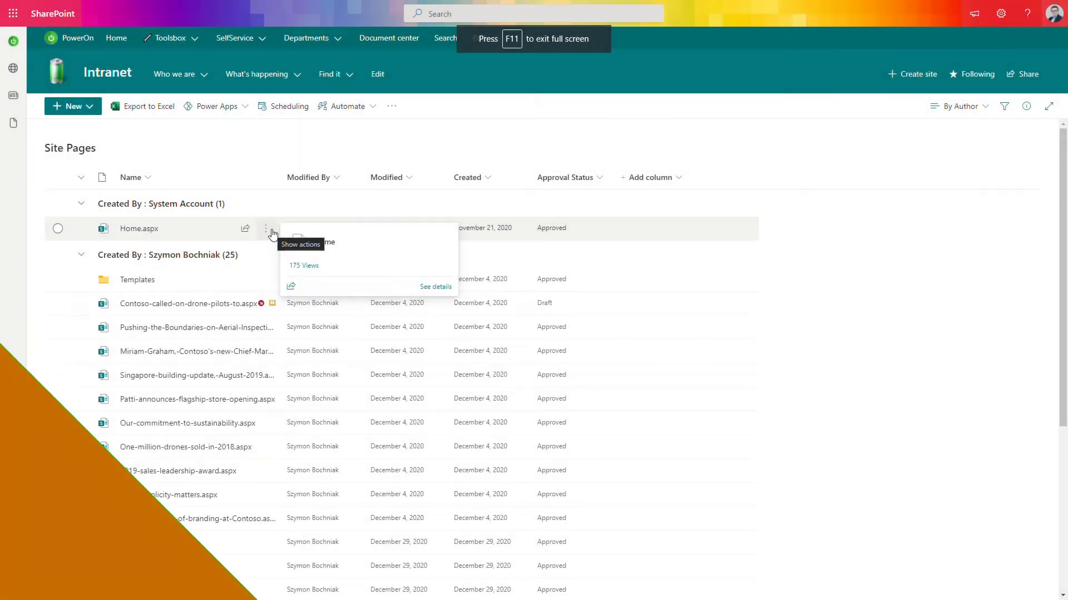
# - Review who has access to the Home.aspx page in Site Pages and open its advanced permissions
pyautogui.click(270, 229)
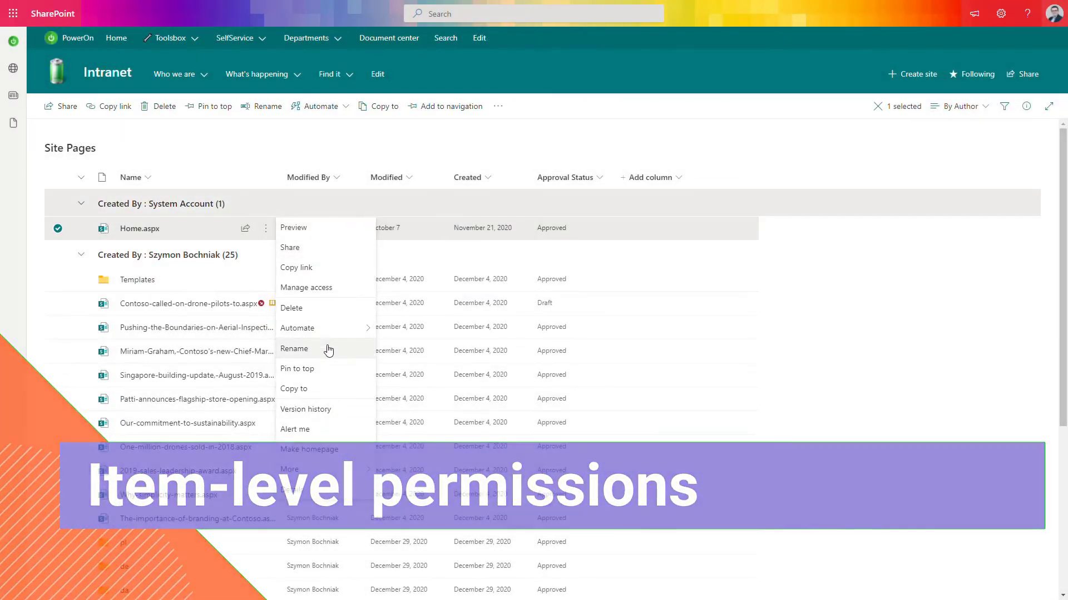
pyautogui.click(328, 289)
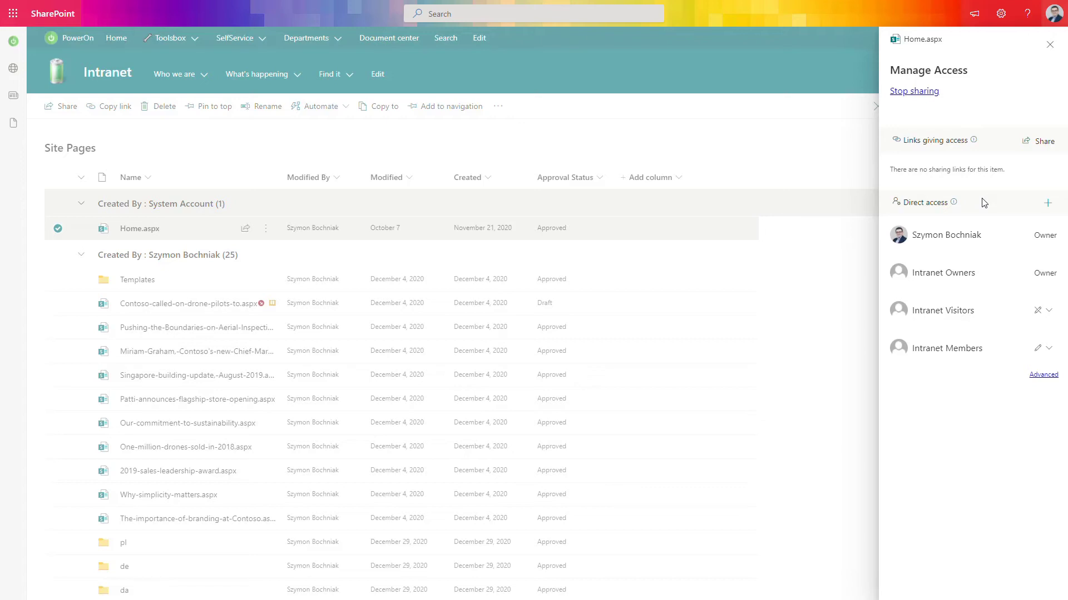
pyautogui.click(1044, 376)
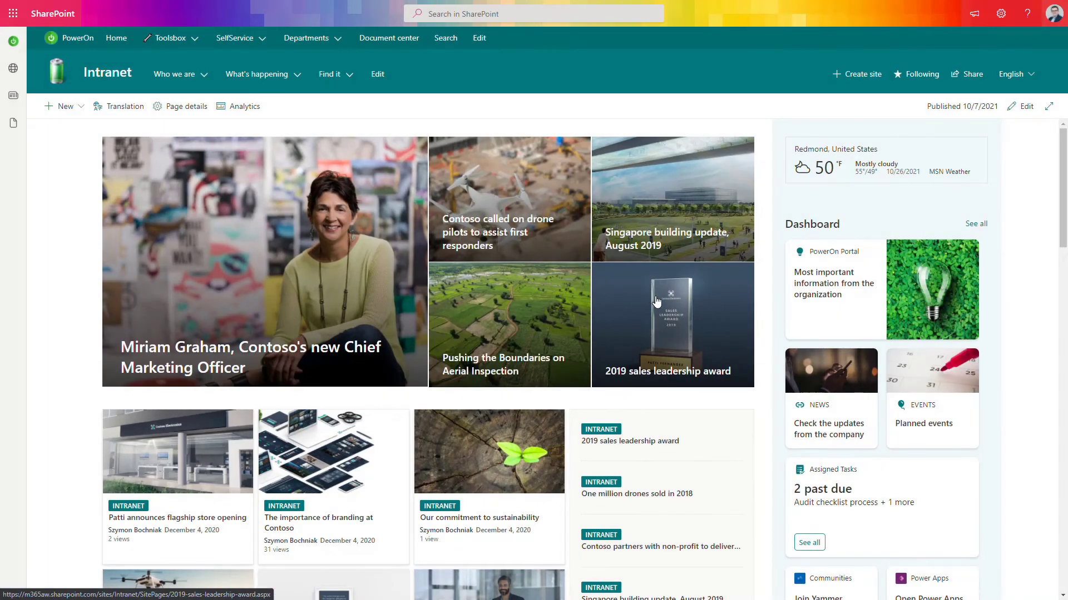
pyautogui.scroll(-1, 656, 300)
pyautogui.scroll(1, 656, 302)
pyautogui.scroll(-1, 575, 255)
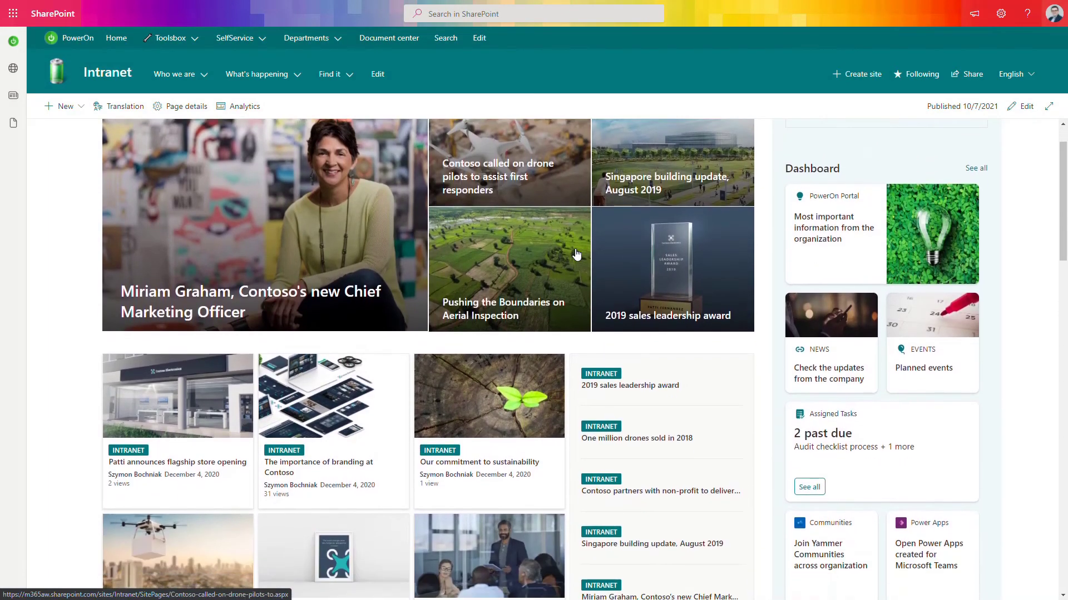
pyautogui.scroll(-2, 575, 254)
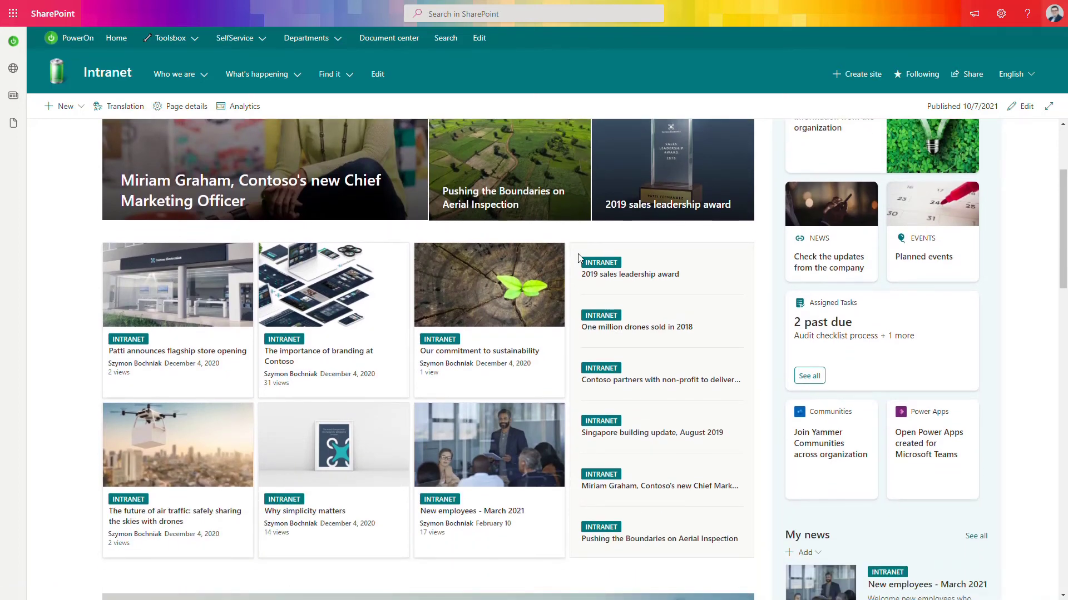
pyautogui.scroll(3, 578, 257)
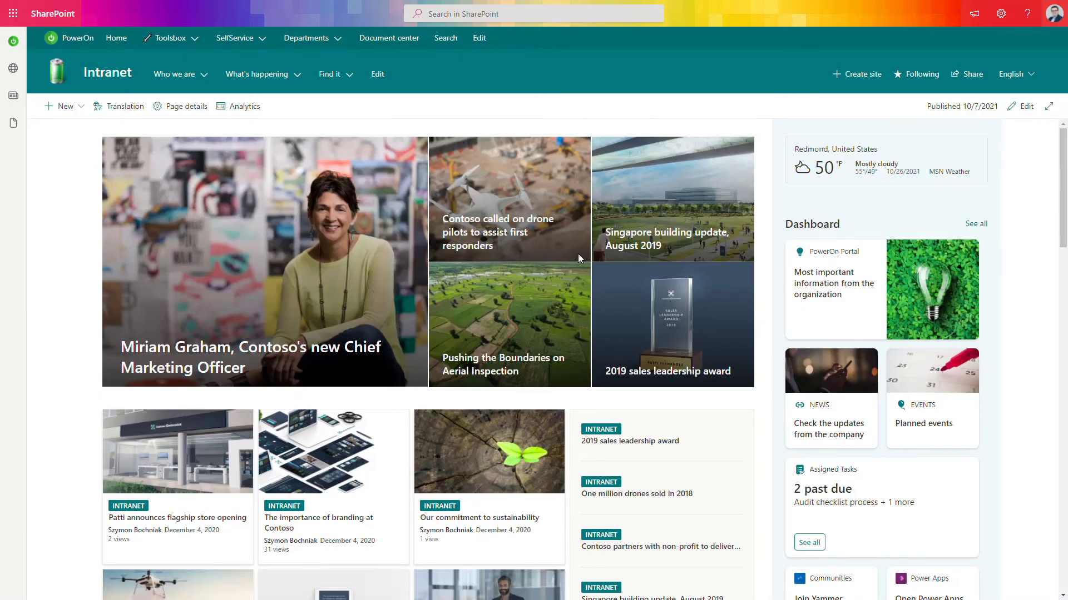
pyautogui.scroll(-2, 578, 258)
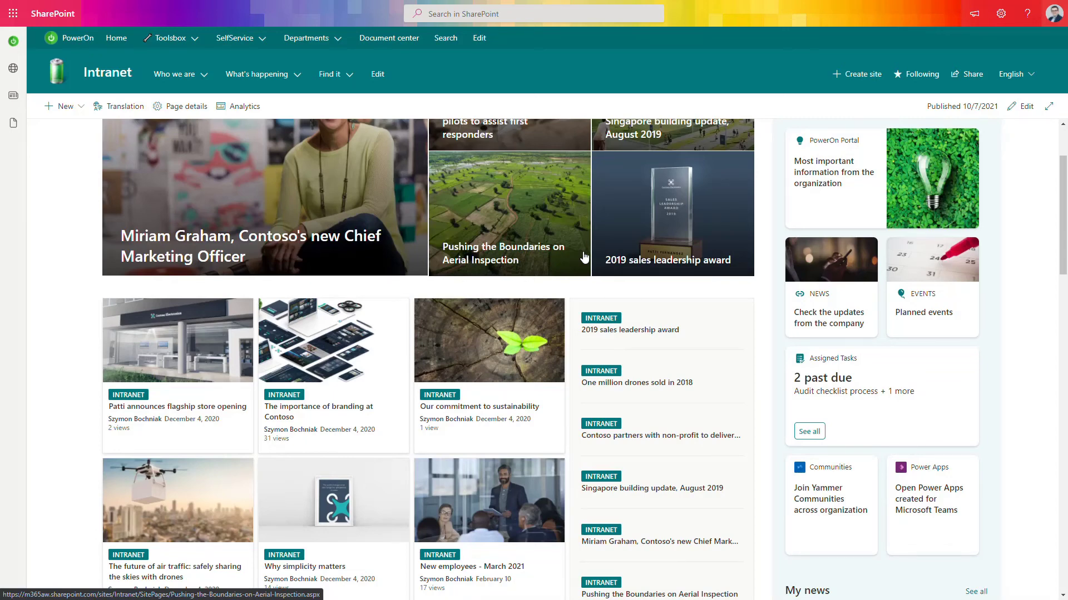
pyautogui.scroll(-3, 584, 258)
pyautogui.scroll(3, 584, 257)
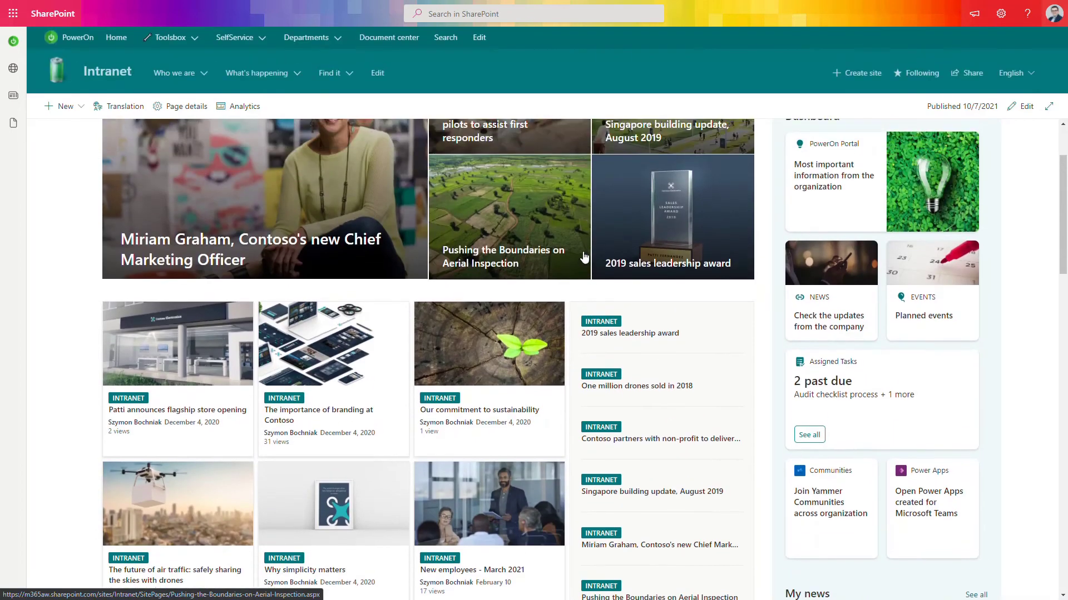
pyautogui.scroll(2, 584, 257)
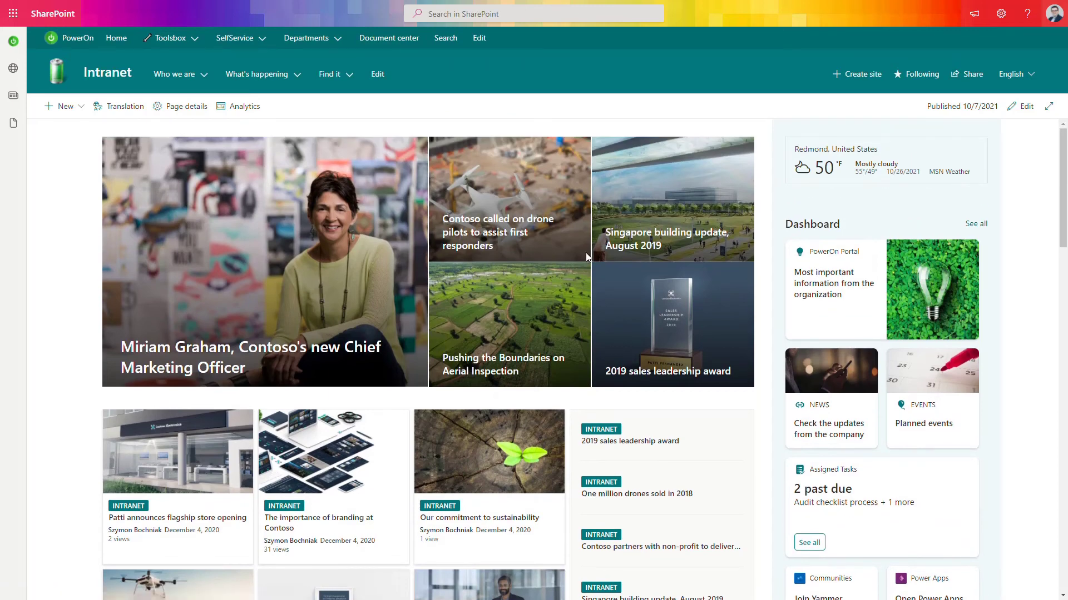
pyautogui.scroll(-4, 587, 257)
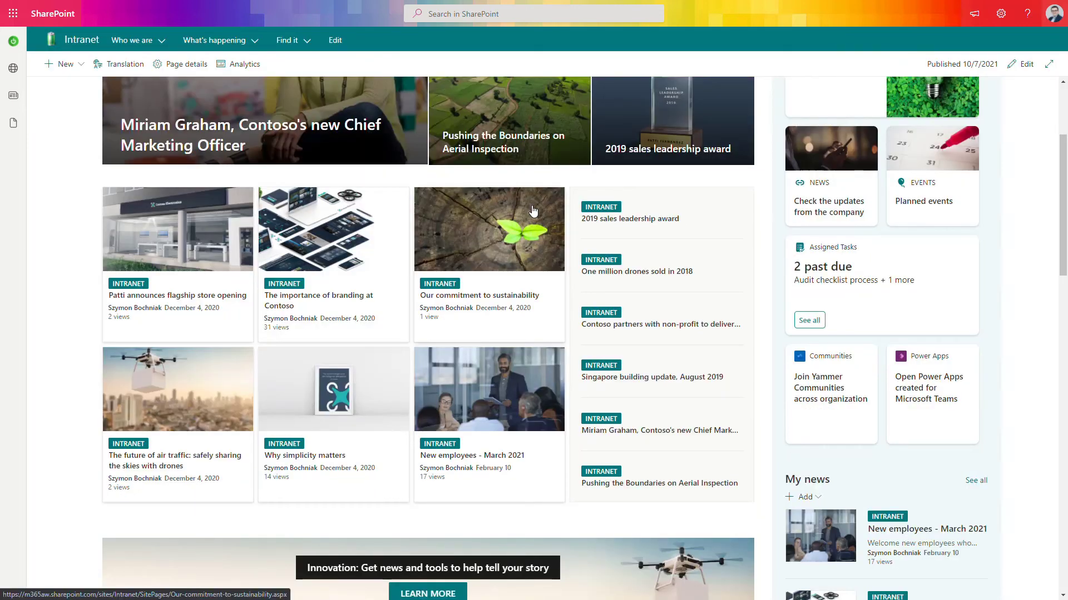
pyautogui.scroll(4, 532, 210)
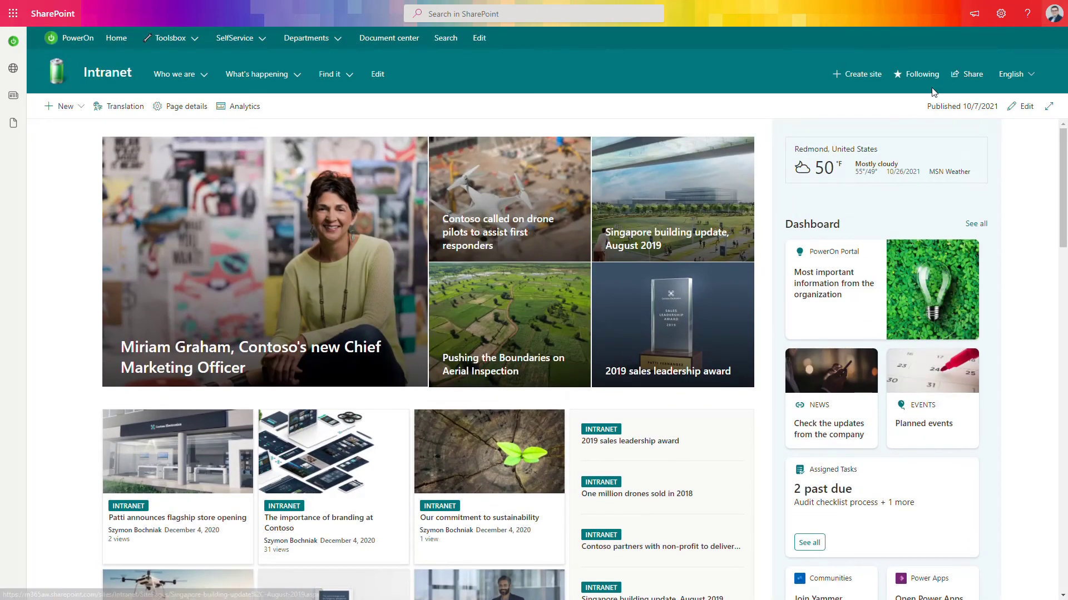
# - Open the advanced permissions settings of the Intranet site from its site permissions
pyautogui.click(1005, 17)
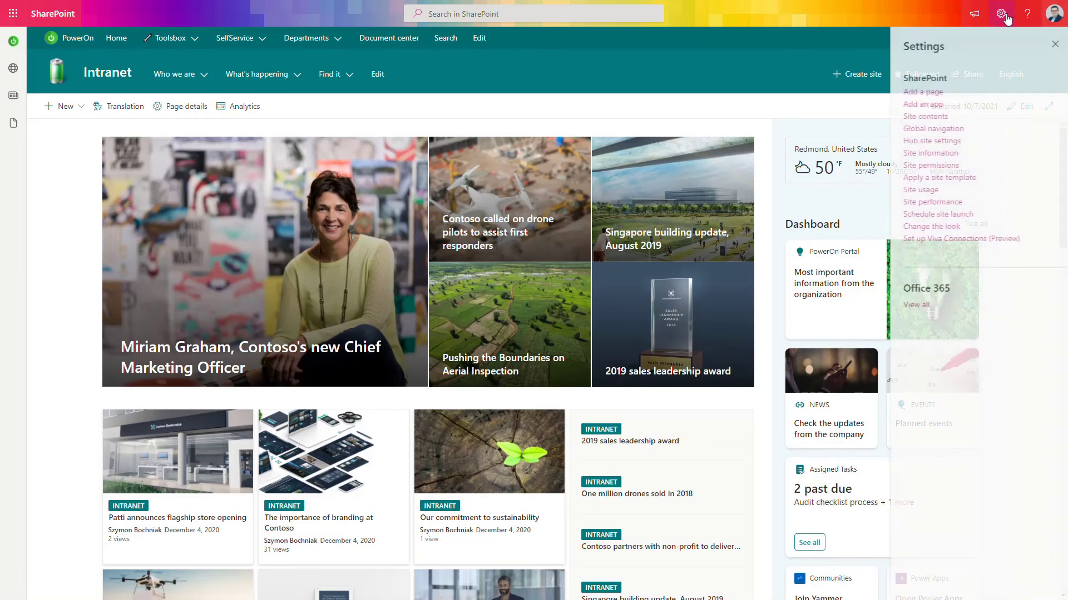
pyautogui.click(940, 167)
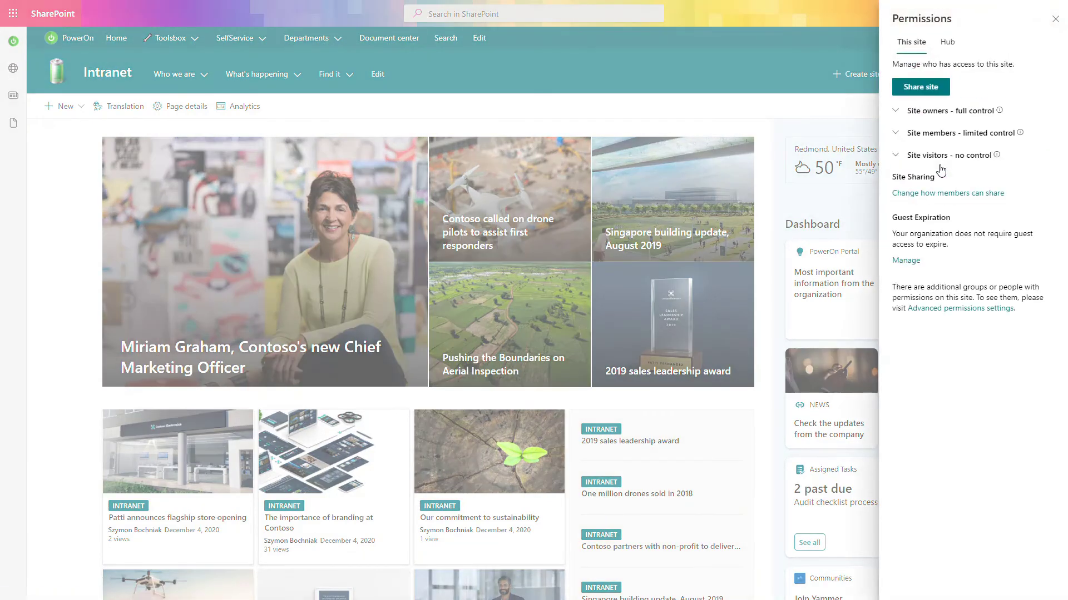
pyautogui.click(974, 311)
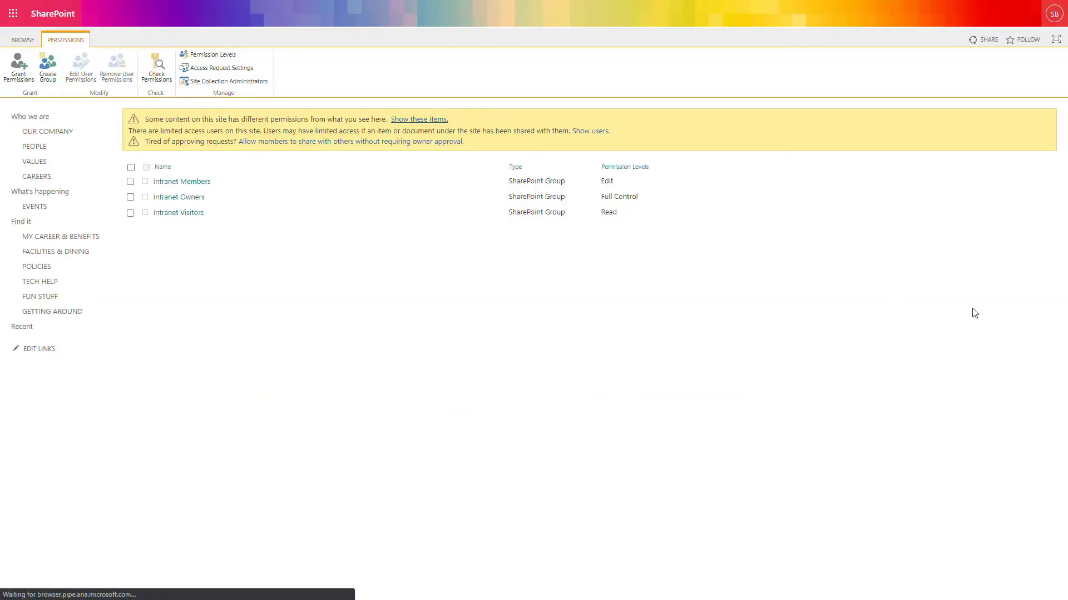